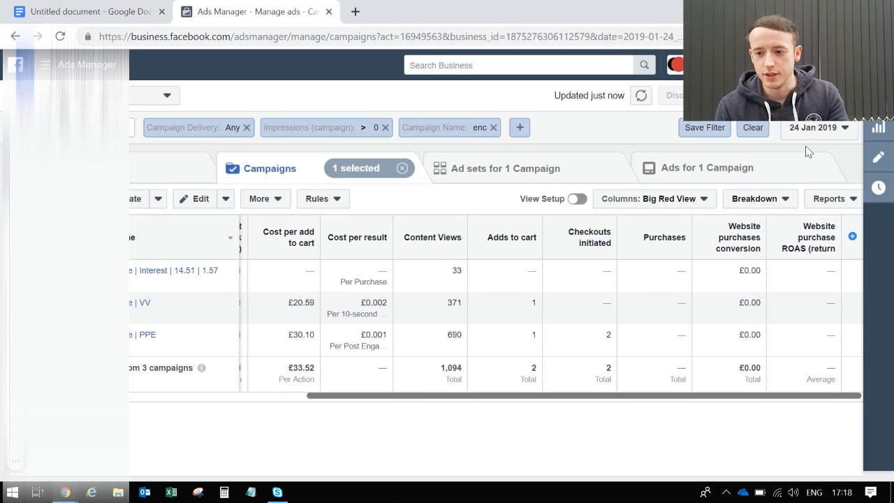
Set the campaign report's date range to 25 January 2019.
click(286, 395)
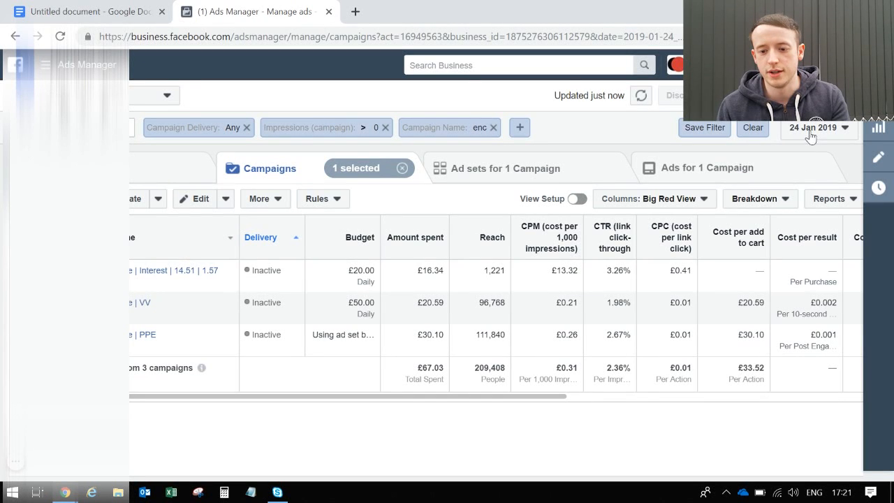
click(846, 130)
click(532, 259)
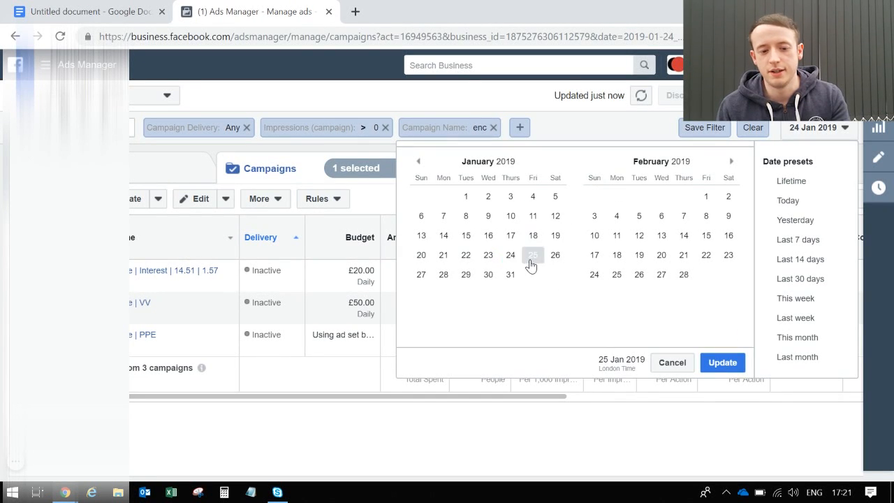
click(715, 363)
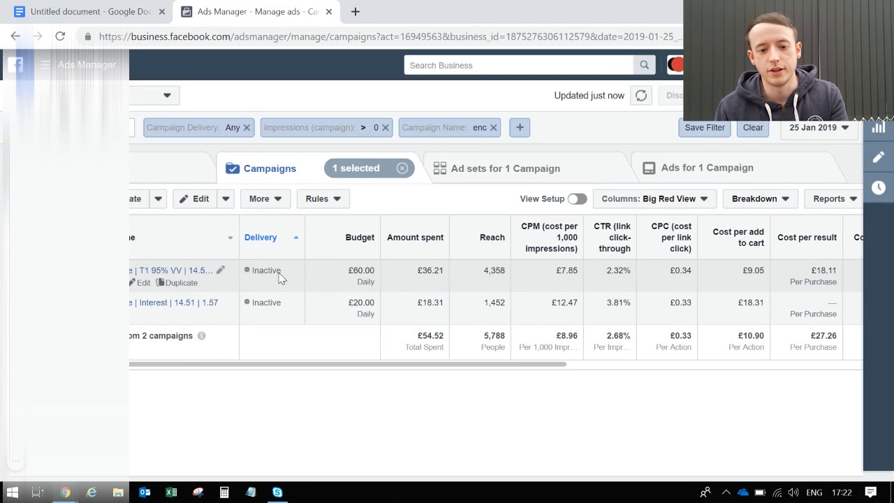
Open the ad sets of the T1 95% VV campaign and look through their delivery, spend and reach.
click(200, 272)
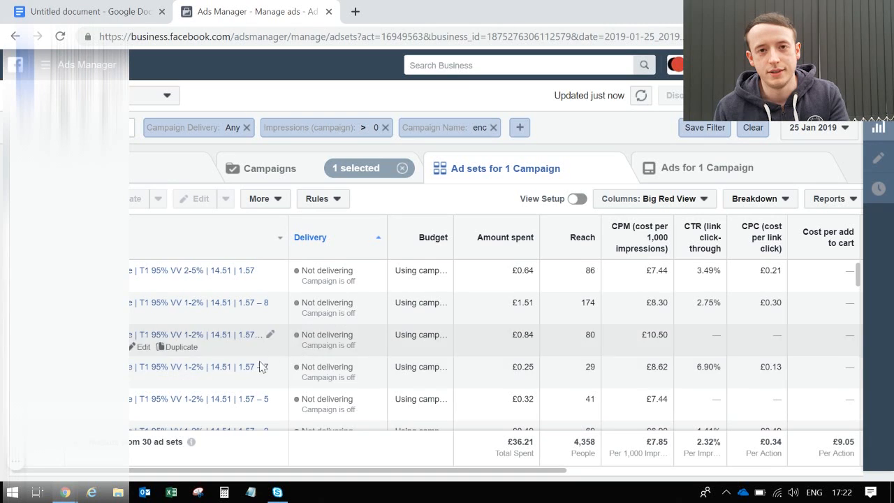
scroll(260, 367, down, 2)
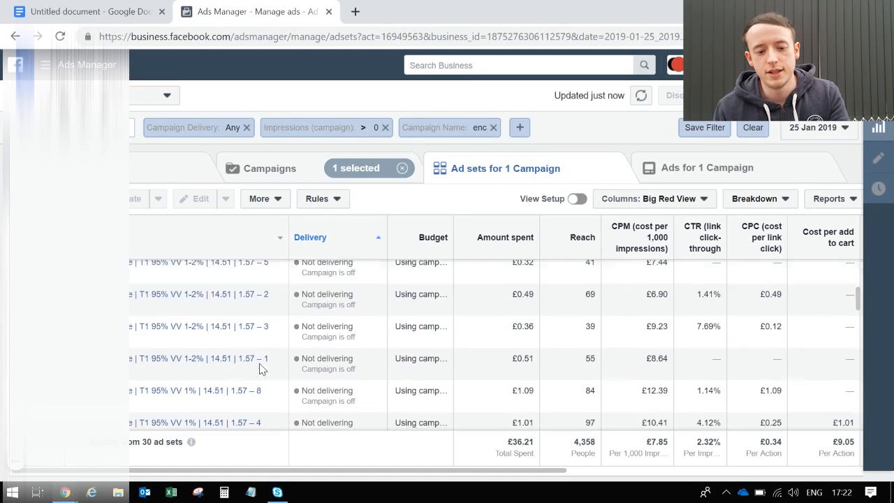
scroll(259, 368, down, 3)
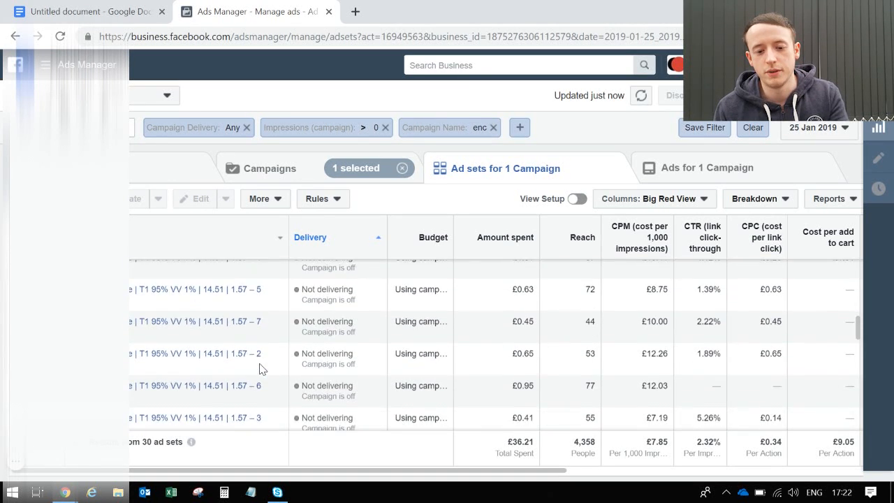
scroll(259, 369, down, 3)
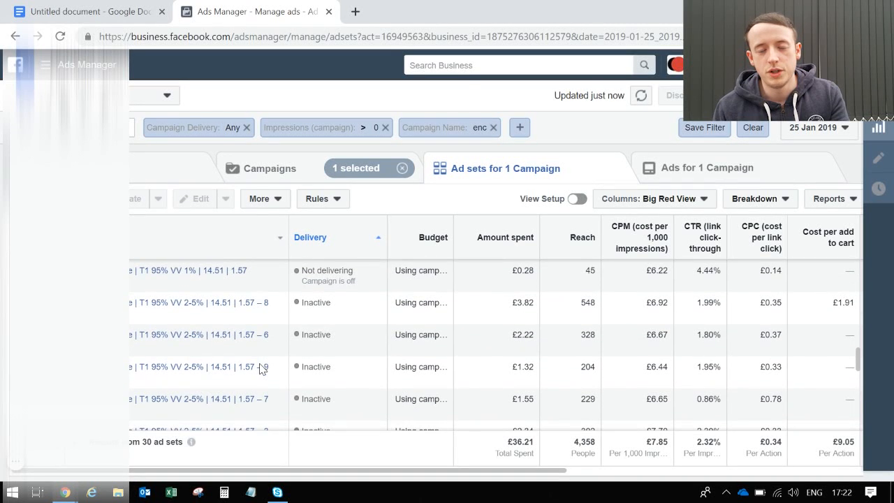
scroll(260, 369, down, 5)
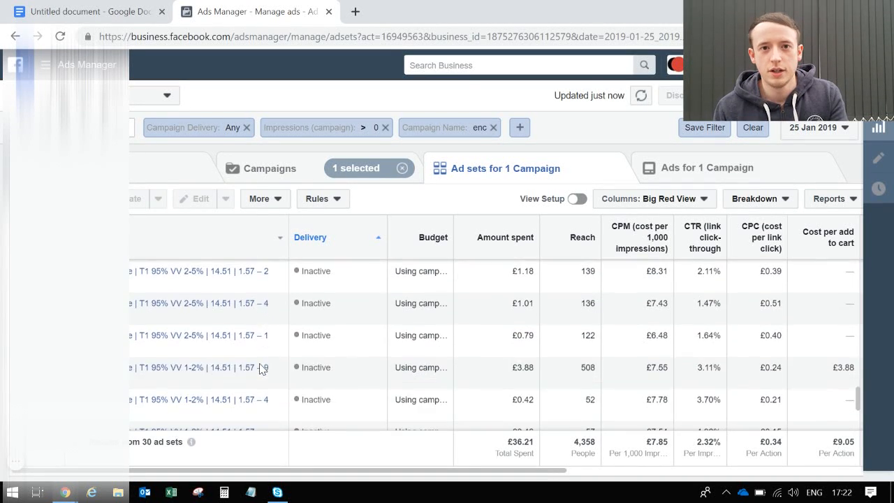
scroll(260, 369, down, 3)
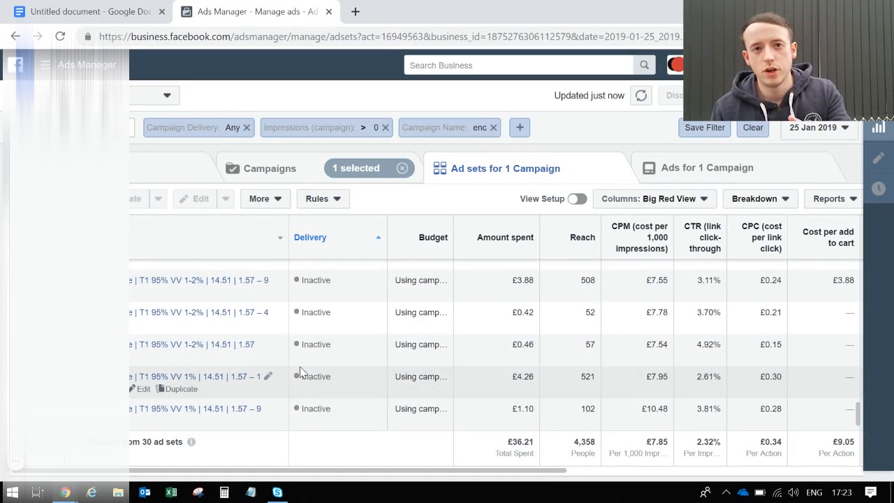
scroll(300, 370, up, 3)
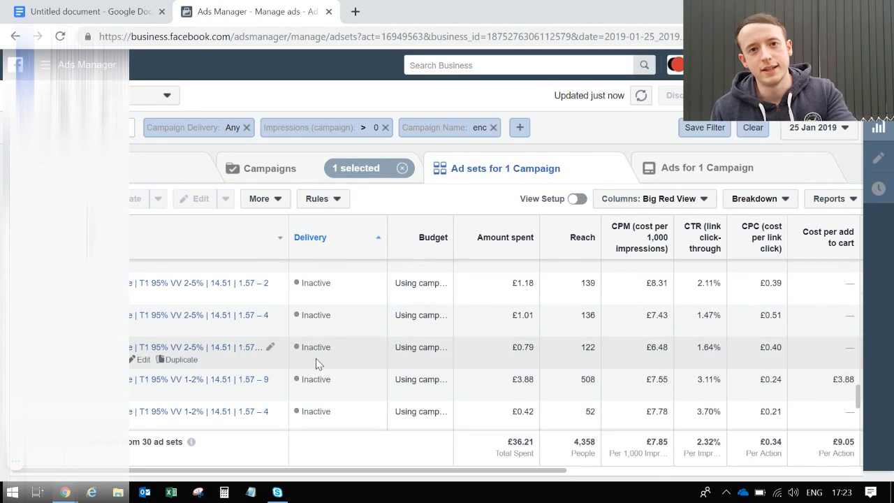
scroll(316, 363, up, 6)
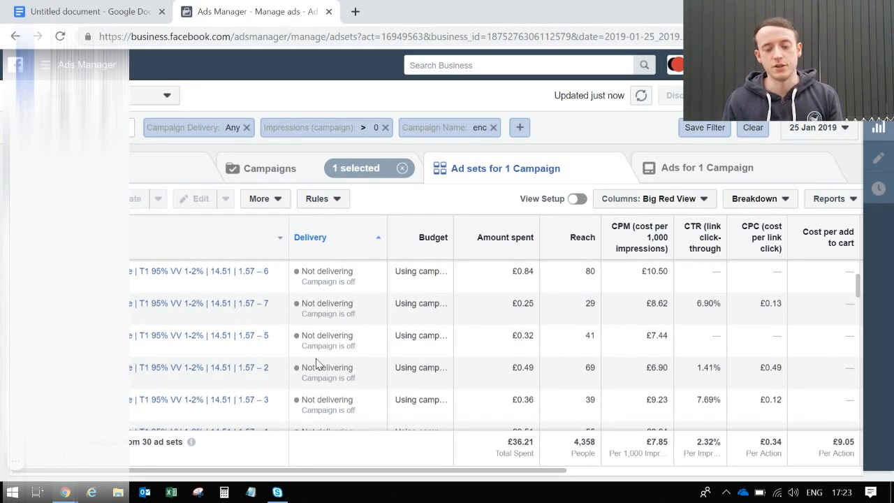
scroll(316, 362, down, 6)
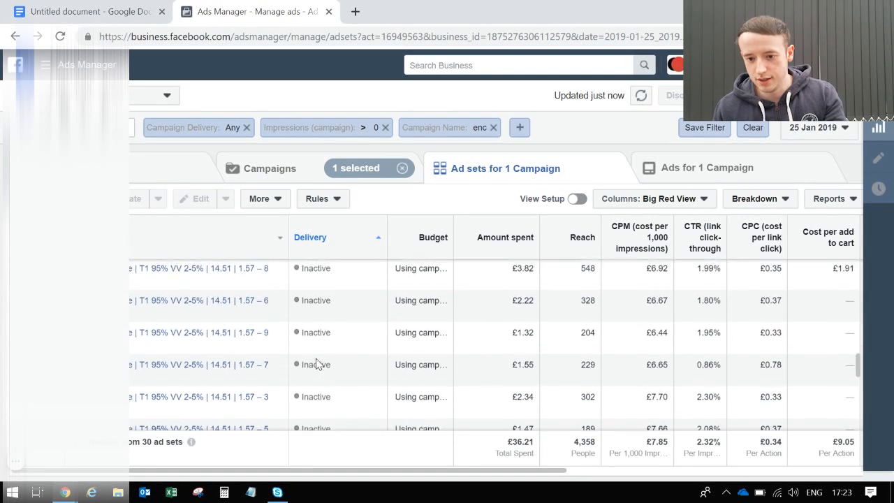
Sort the ad sets by amount spent, highest first.
scroll(316, 362, up, 3)
click(476, 249)
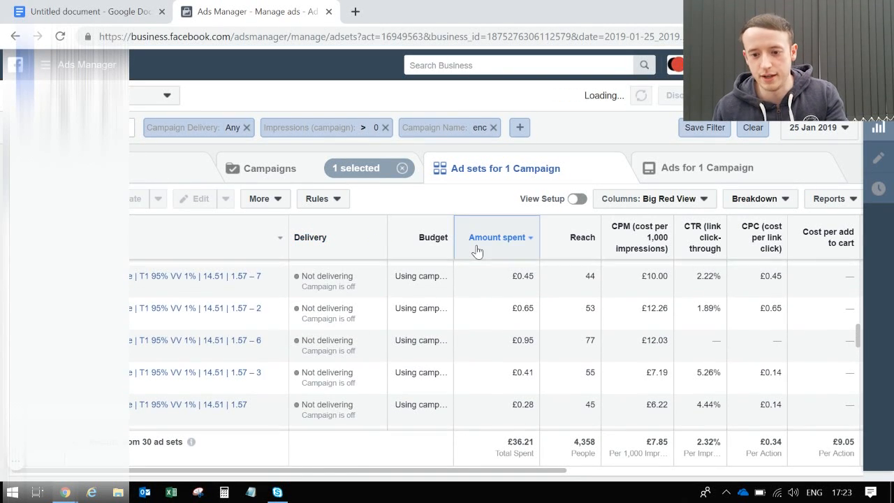
scroll(456, 326, up, 3)
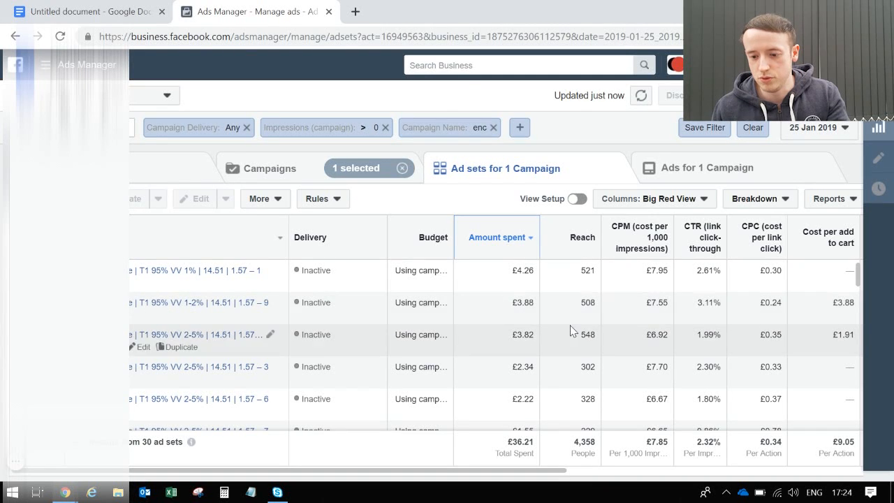
Examine the sorted ad sets' content views, adds to cart, checkouts, purchases and purchase ROAS.
scroll(570, 331, right, 8)
scroll(570, 331, right, 1)
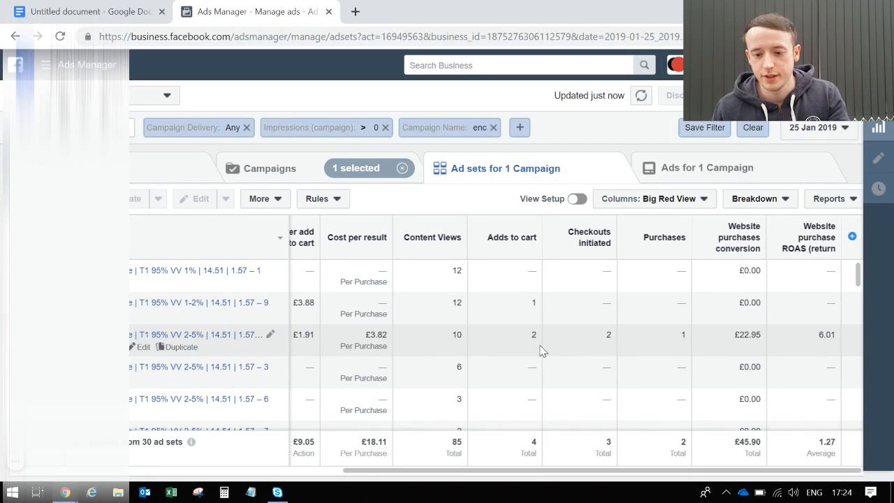
scroll(541, 349, down, 2)
scroll(541, 350, down, 5)
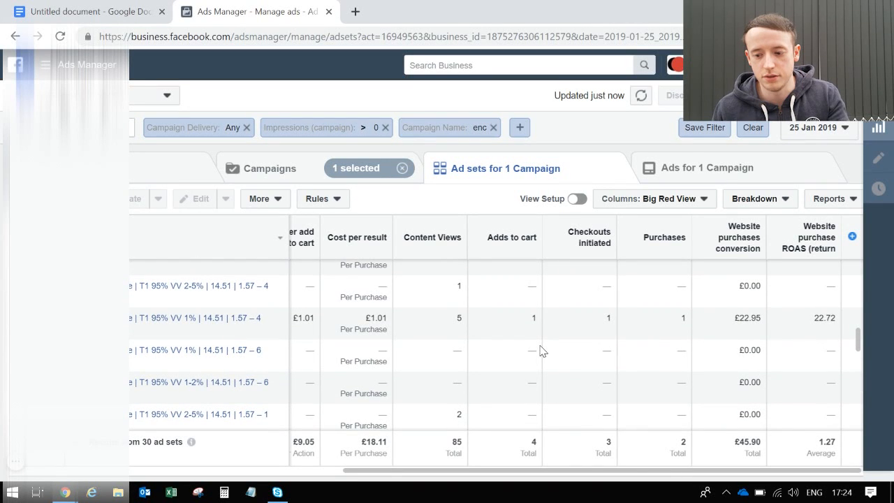
scroll(541, 350, down, 4)
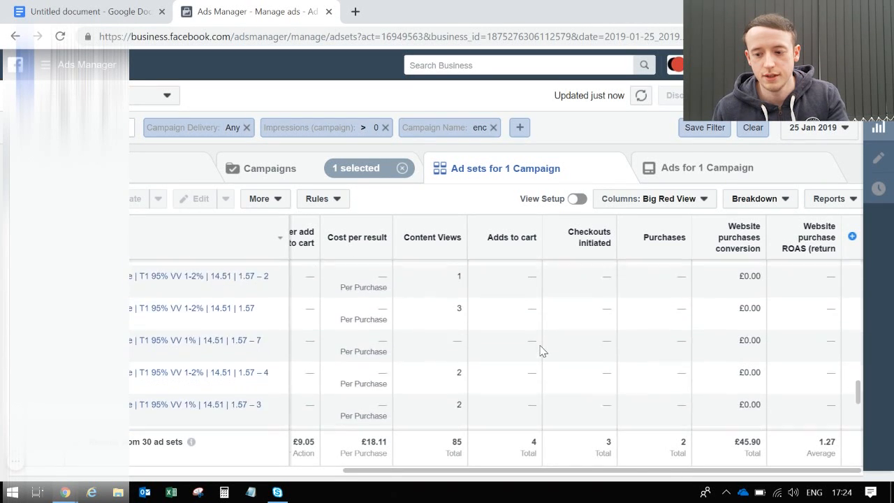
scroll(541, 351, down, 4)
scroll(541, 350, up, 10)
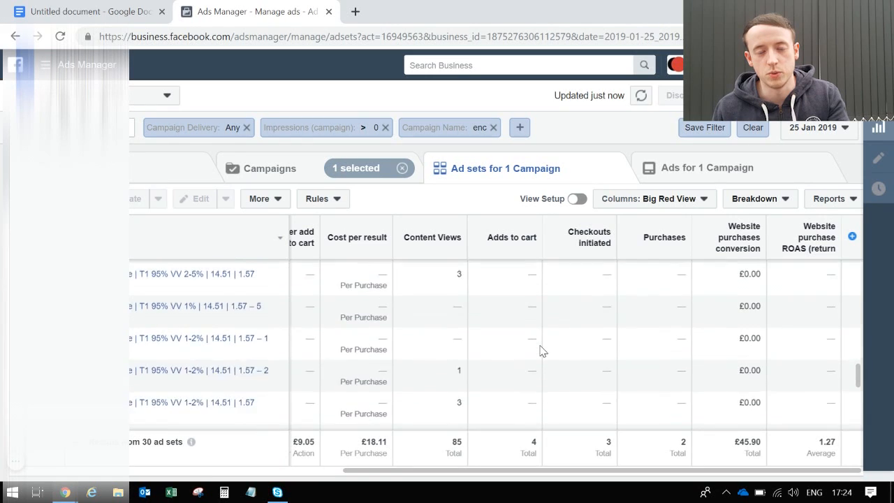
scroll(541, 350, up, 4)
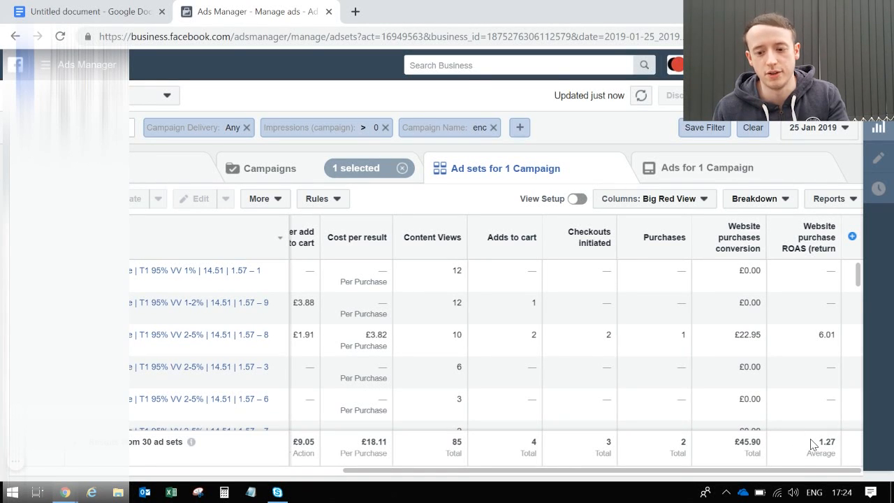
Set the ad set report's date to 26 January 2019 and check the ad sets' conversions and amount spent.
click(848, 129)
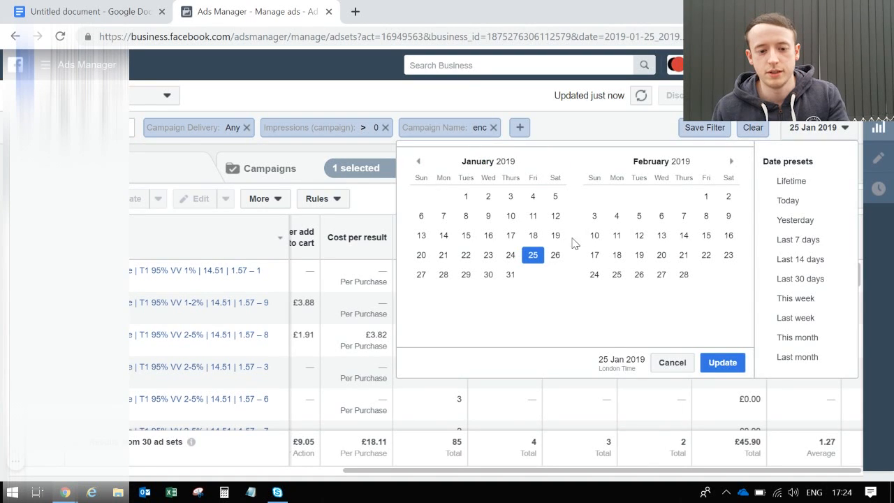
click(555, 255)
click(710, 364)
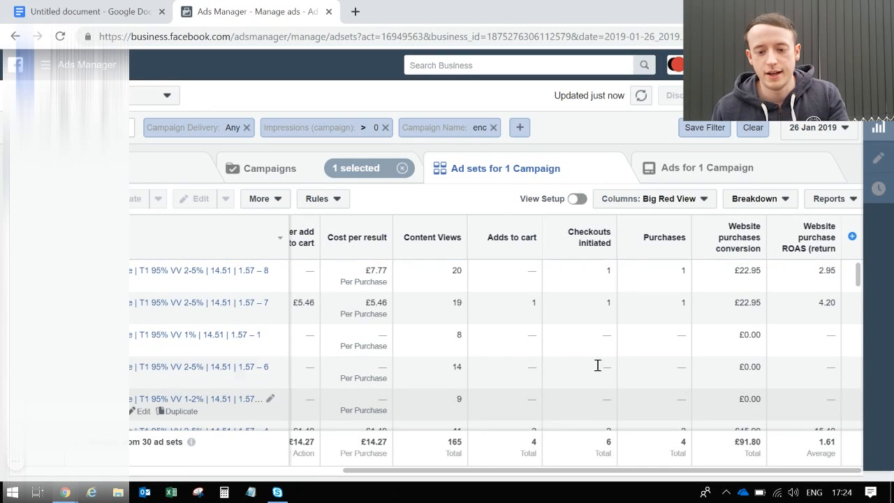
scroll(487, 366, left, 5)
scroll(487, 366, left, 5)
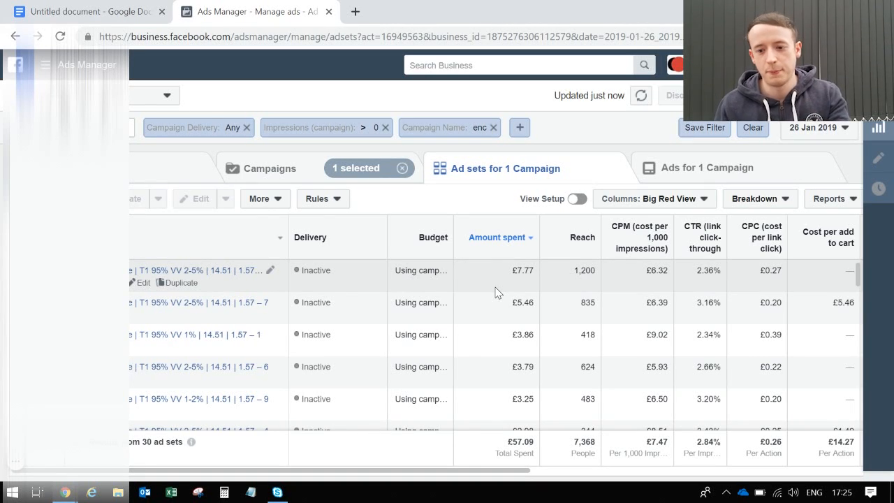
Set the report's date range to 27 January 2019.
scroll(495, 292, right, 5)
click(814, 127)
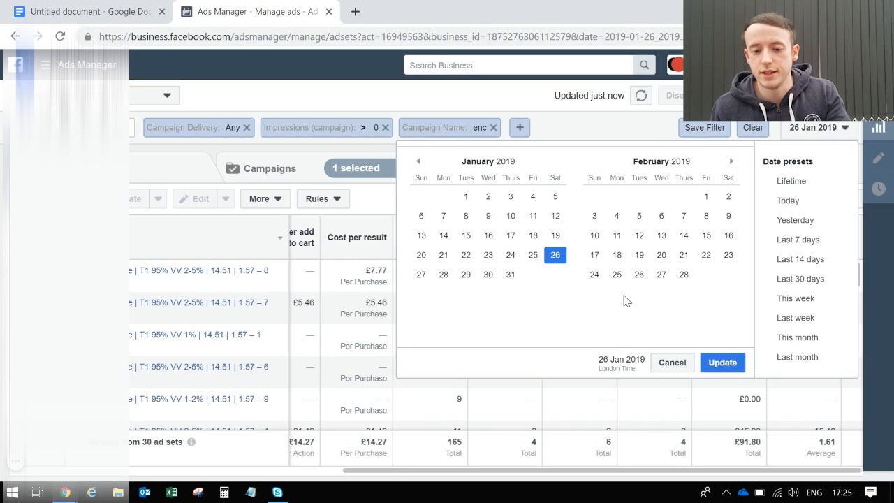
click(422, 276)
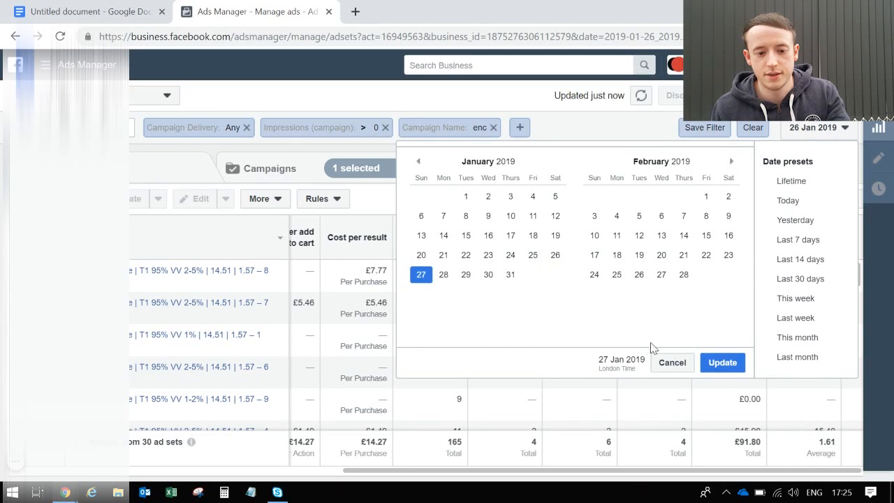
click(722, 363)
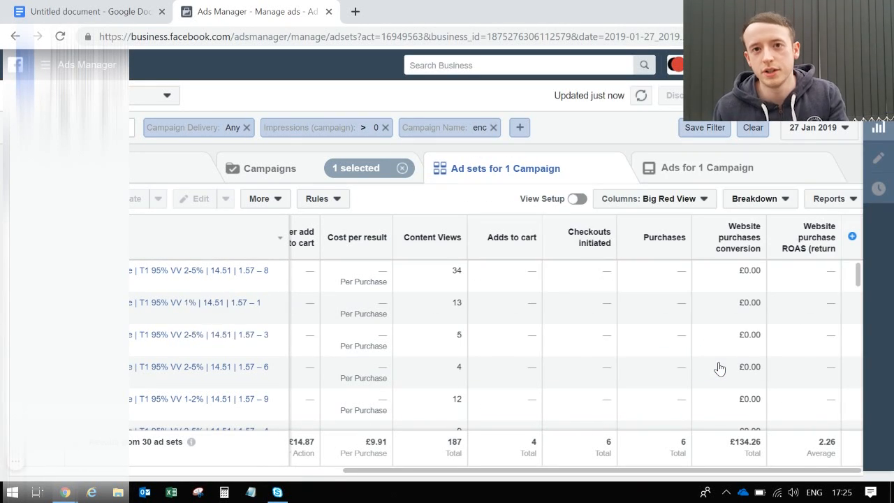
Return to the campaign level and review each campaign's budget, spend and purchase ROAS.
click(287, 172)
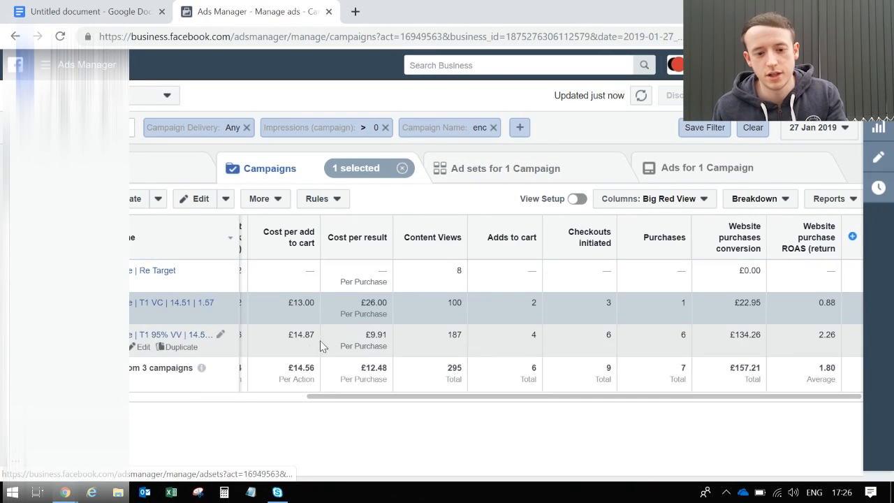
scroll(385, 313, left, 5)
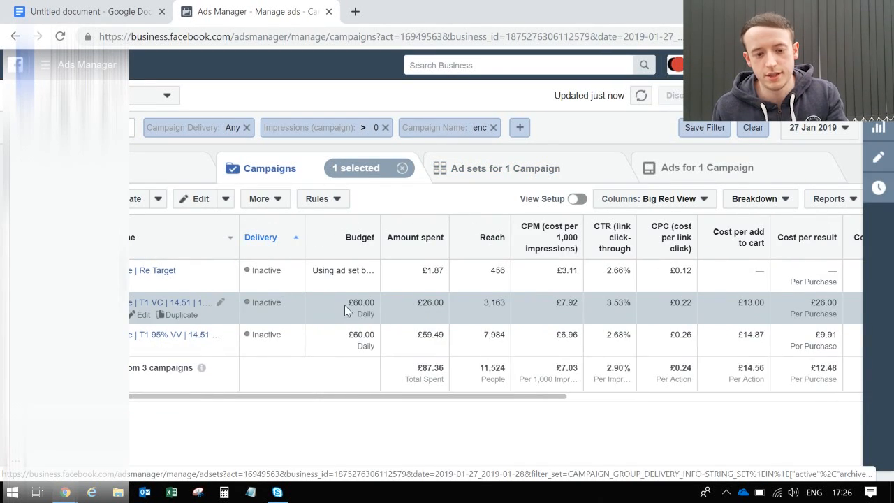
scroll(559, 324, right, 5)
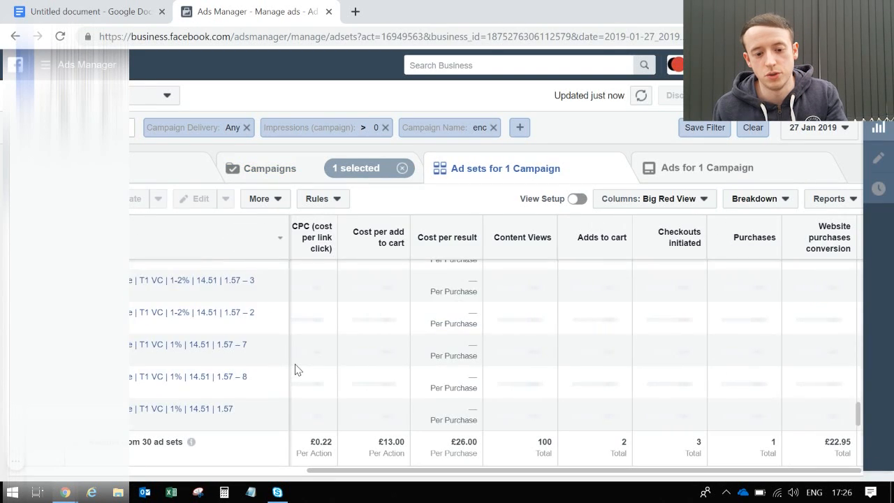
Look through the T1 VC campaign's ad sets and go back to compare its costs and purchases with the other campaigns.
scroll(297, 369, up, 8)
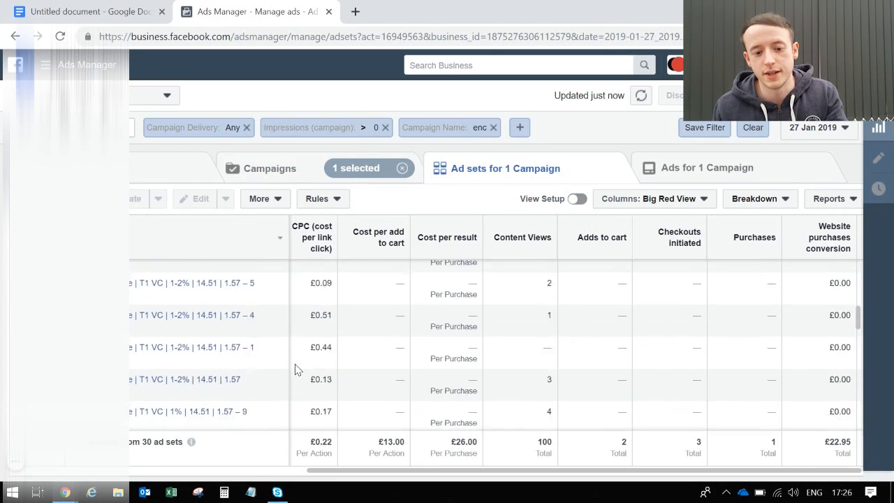
scroll(294, 369, up, 3)
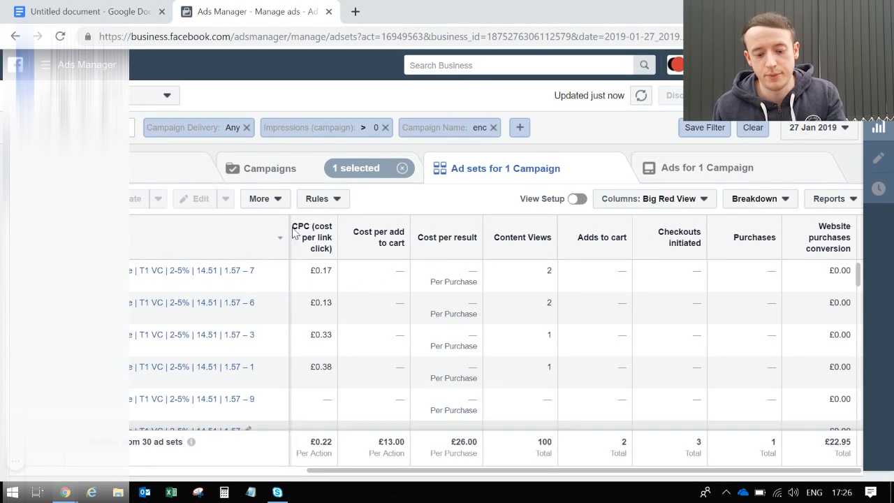
click(286, 172)
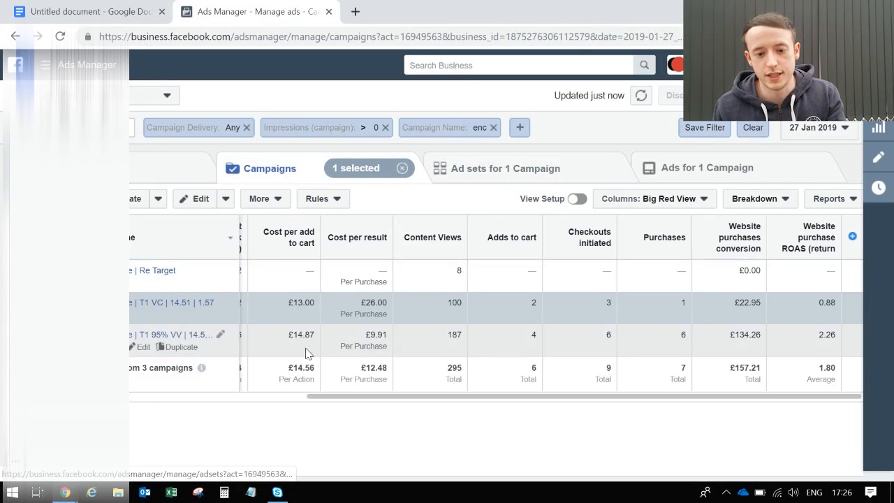
scroll(386, 313, left, 6)
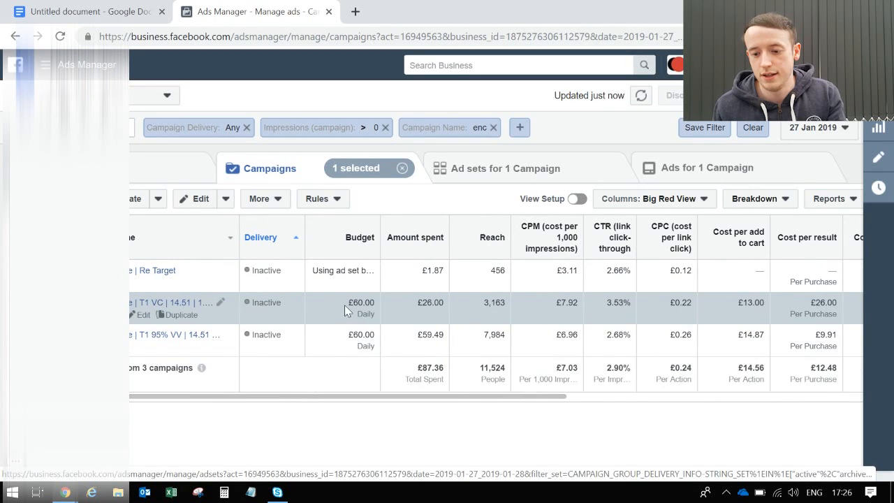
scroll(557, 325, right, 6)
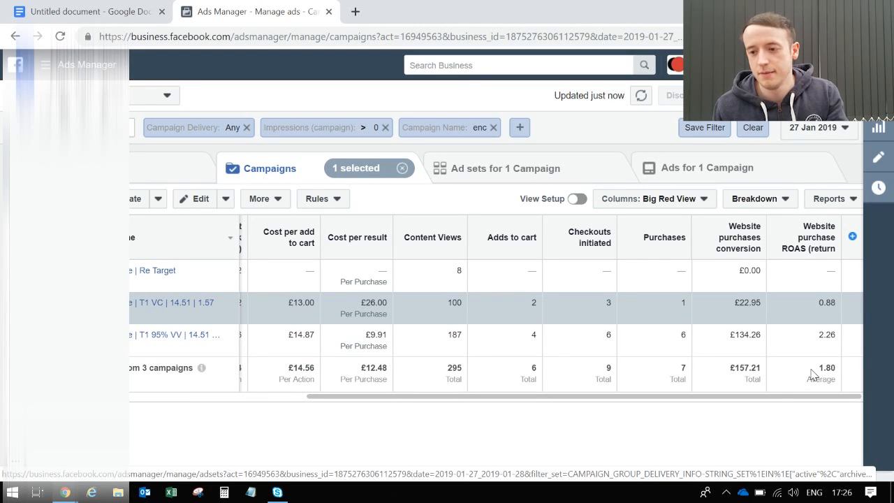
Set the campaign report's date range to 2 February 2019.
click(803, 138)
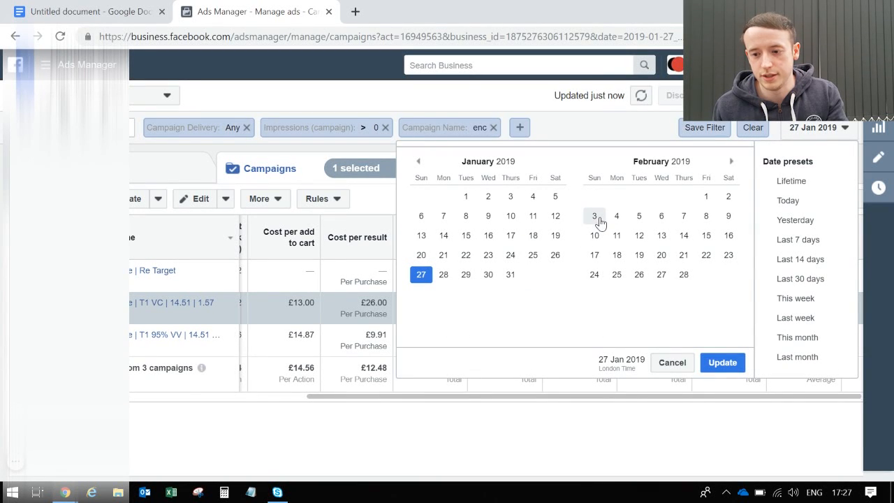
click(728, 196)
click(722, 362)
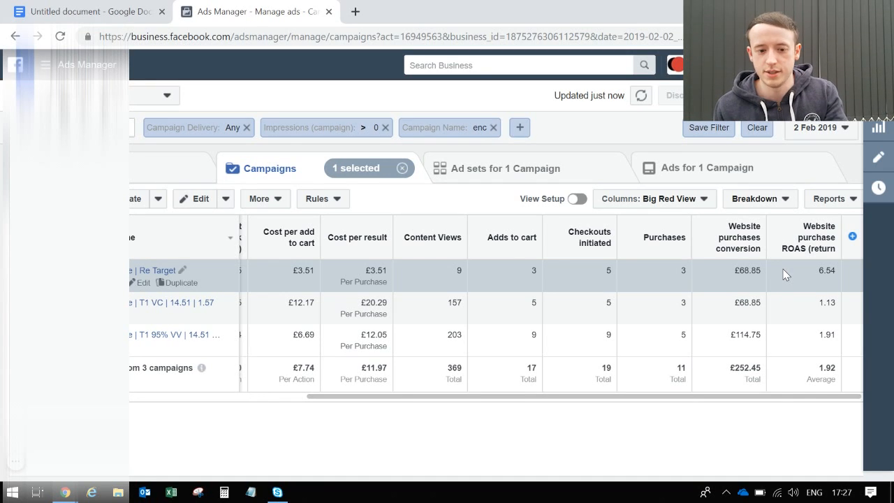
Set the campaign report's date range to 3 February 2019.
click(818, 127)
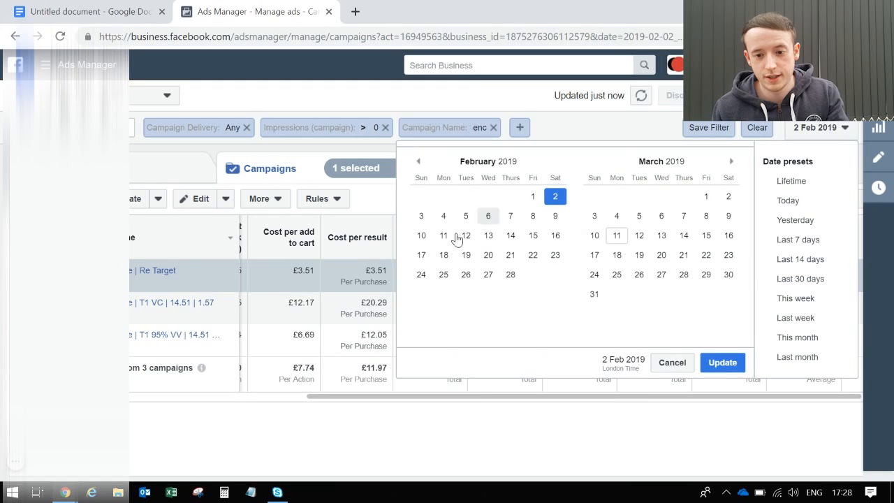
click(421, 215)
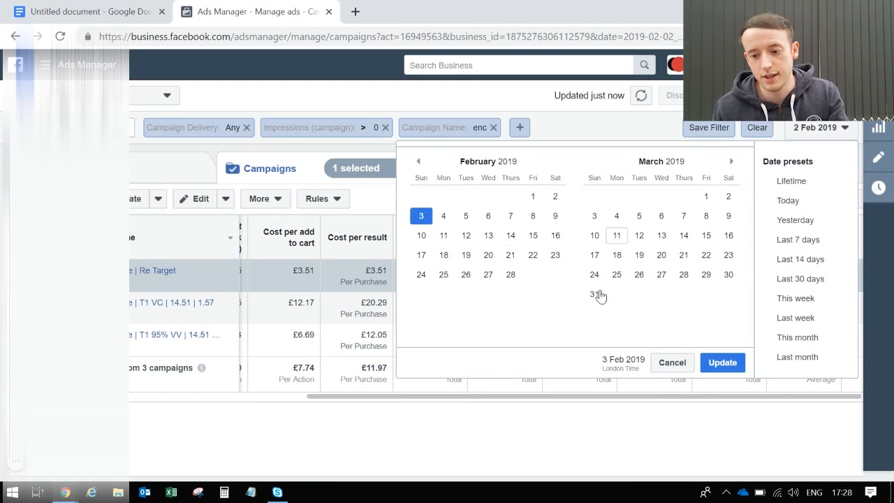
click(720, 362)
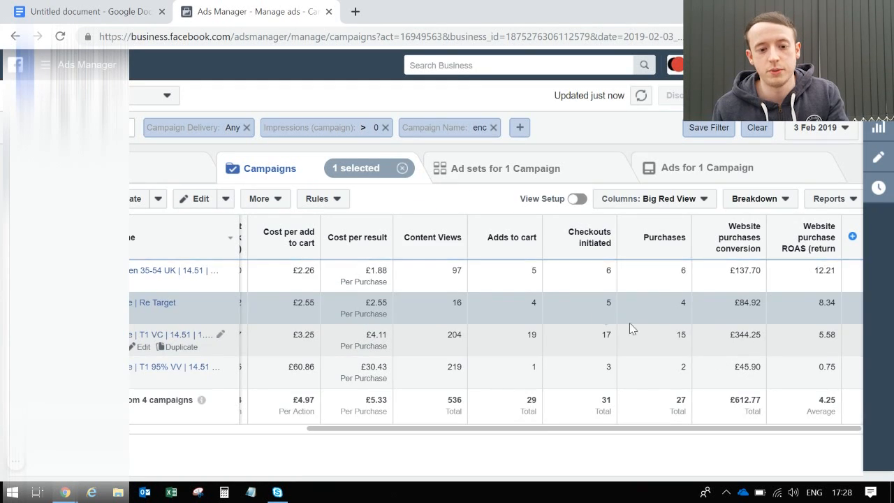
Compare the cost per result, checkouts, purchases and purchase ROAS of the Open 35-54 UK campaign with the other campaigns.
click(398, 279)
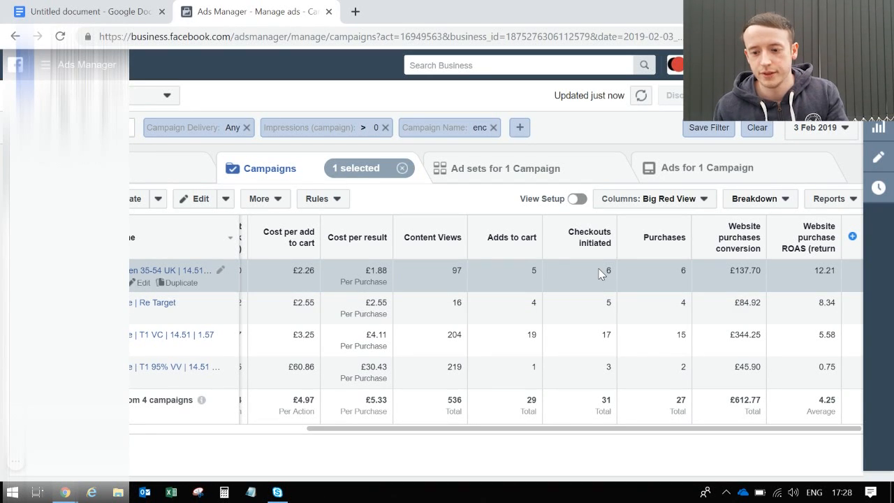
click(747, 198)
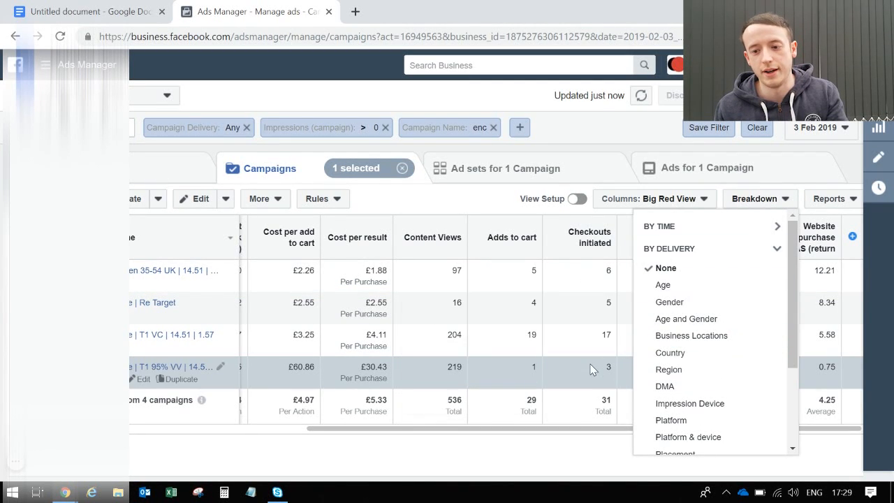
click(590, 368)
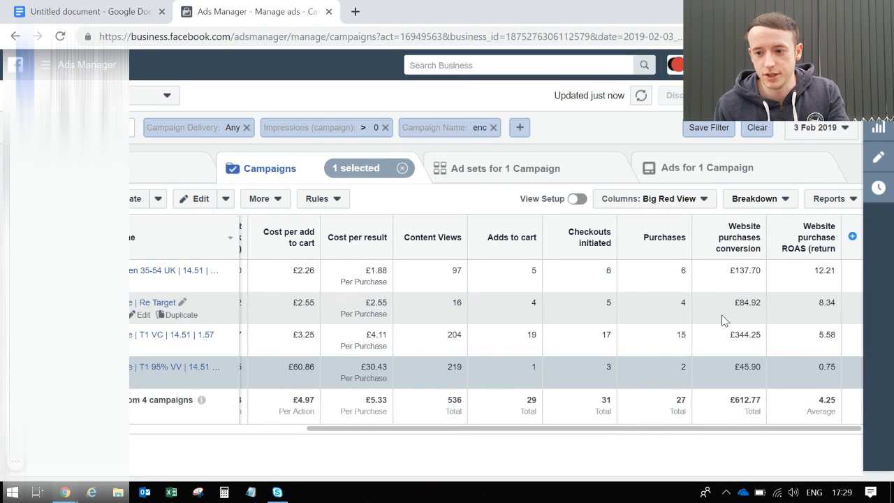
mouse_move(737, 238)
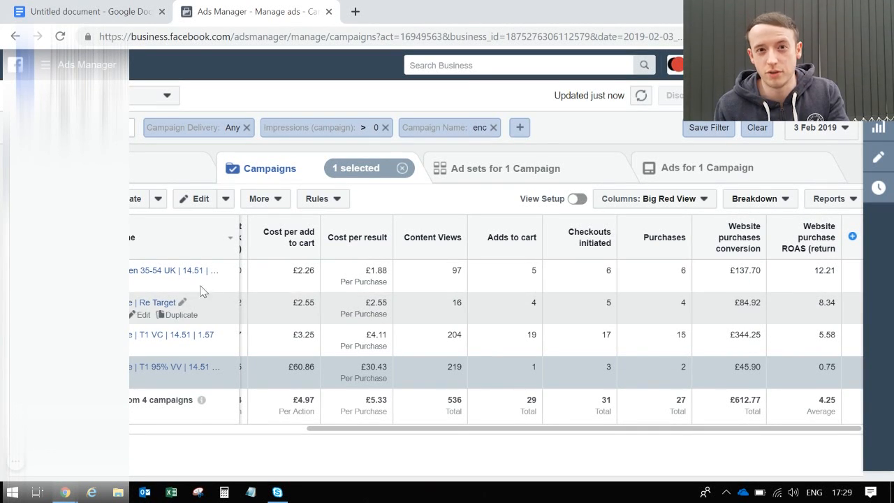
Look through the costs and purchases of the Open 35-54 UK campaign's ad sets and return to the campaign level.
click(180, 272)
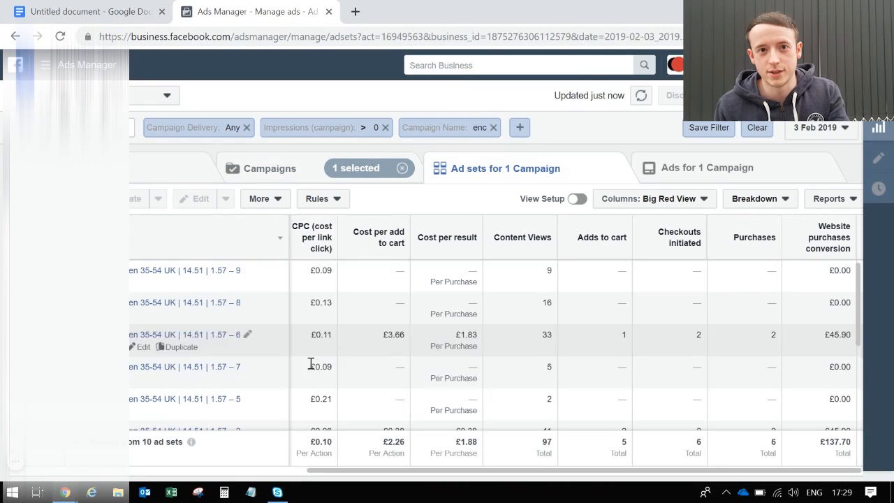
scroll(310, 366, down, 3)
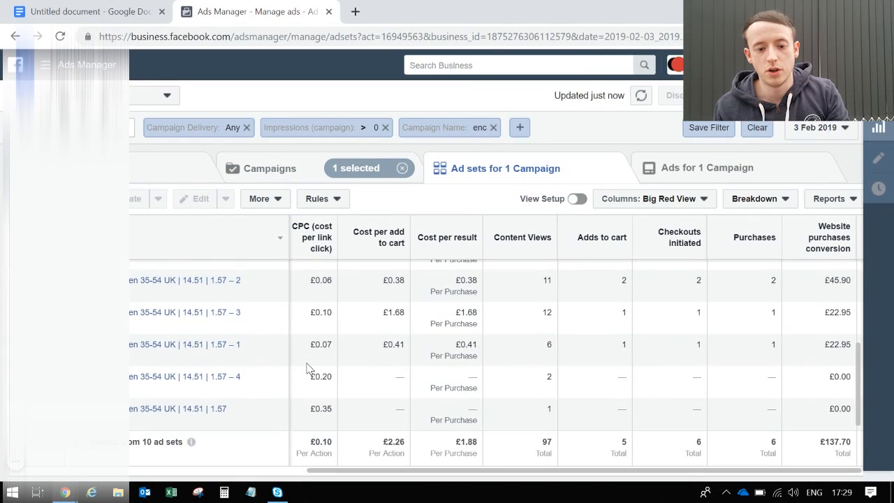
scroll(309, 365, up, 3)
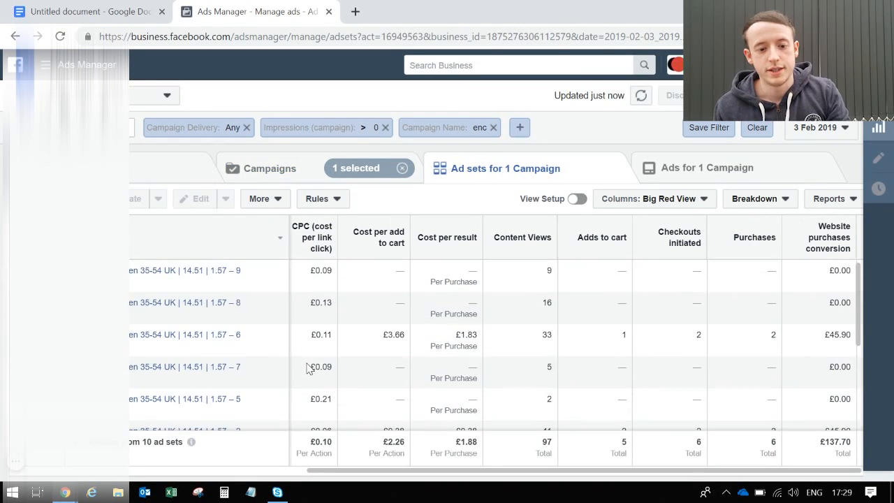
click(290, 178)
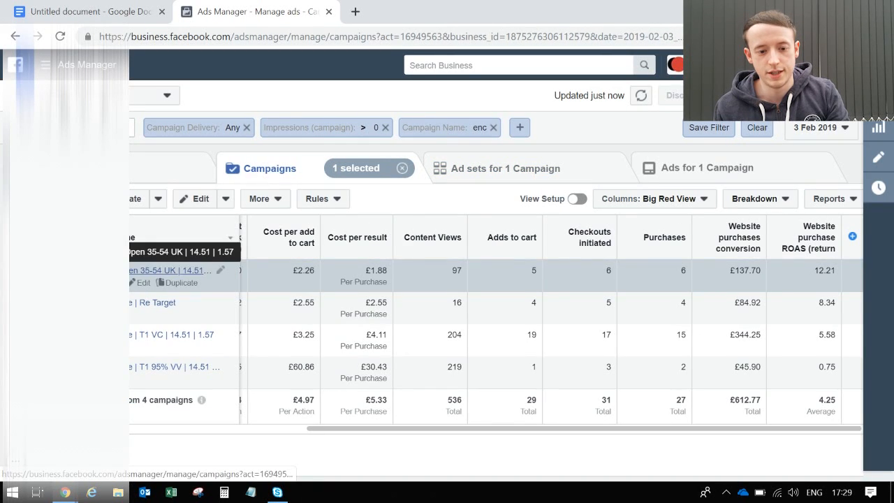
Check the Open 35-54 UK campaign's budget settings and review its ad sets' spend, cost per result and purchase ROAS before returning to the campaigns.
click(142, 283)
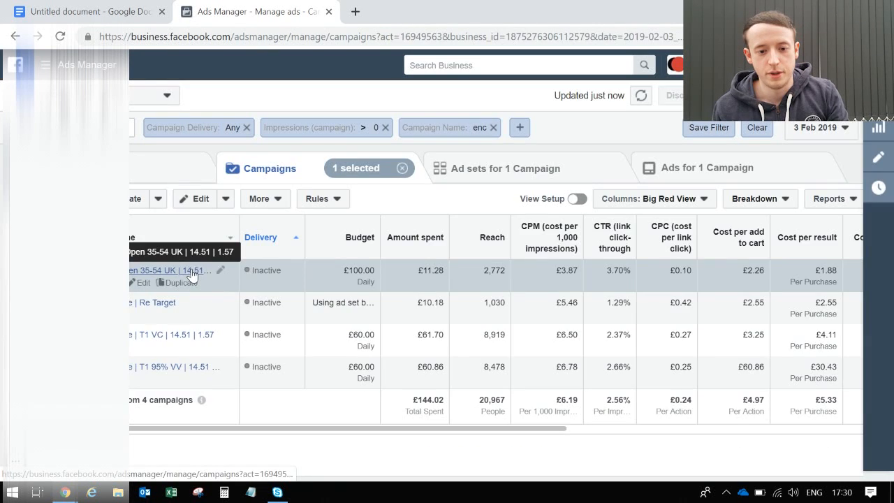
click(190, 273)
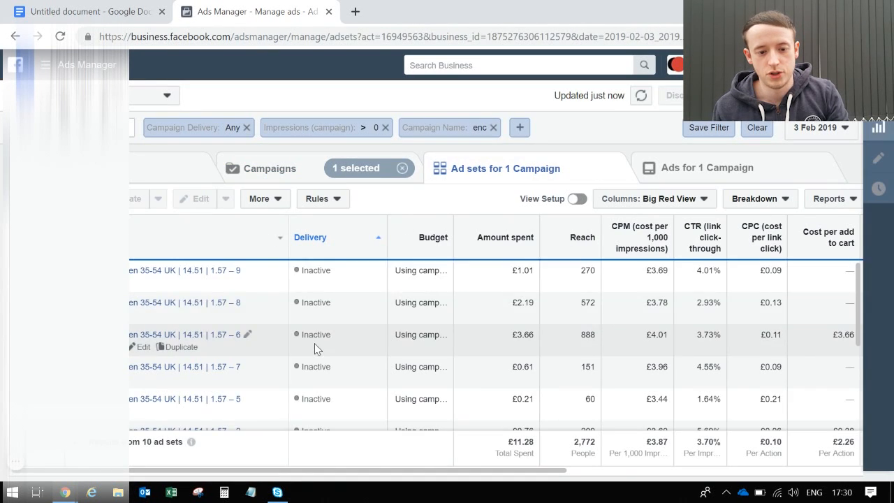
scroll(314, 347, down, 1)
scroll(315, 347, down, 3)
scroll(319, 350, right, 1)
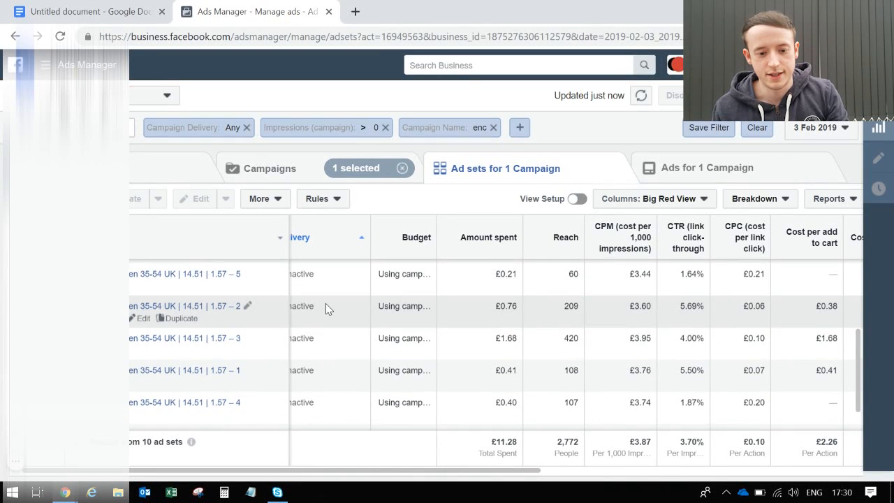
scroll(451, 319, right, 3)
scroll(452, 320, right, 5)
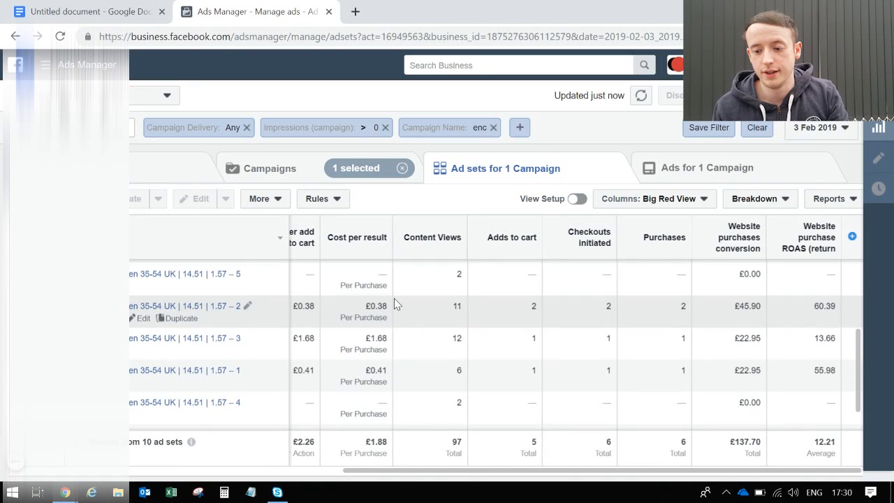
click(269, 169)
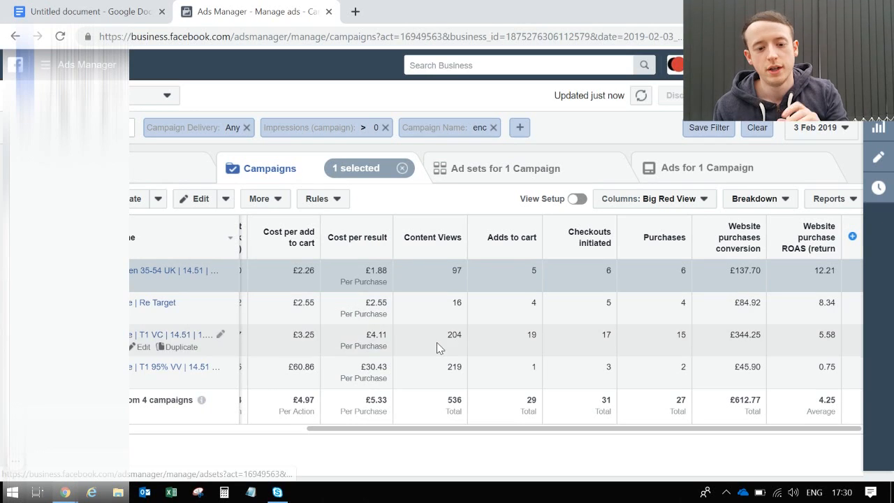
Advance the campaign report's date range to 4 February and on to 5 February 2019.
click(795, 131)
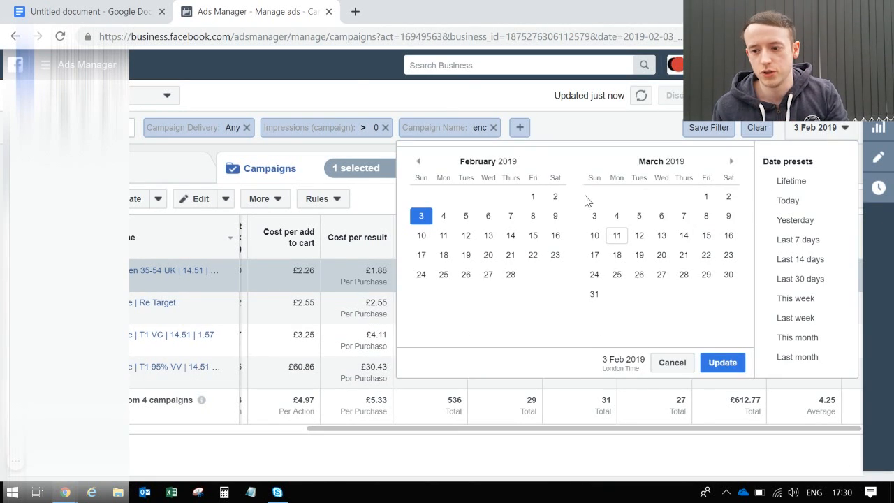
click(443, 218)
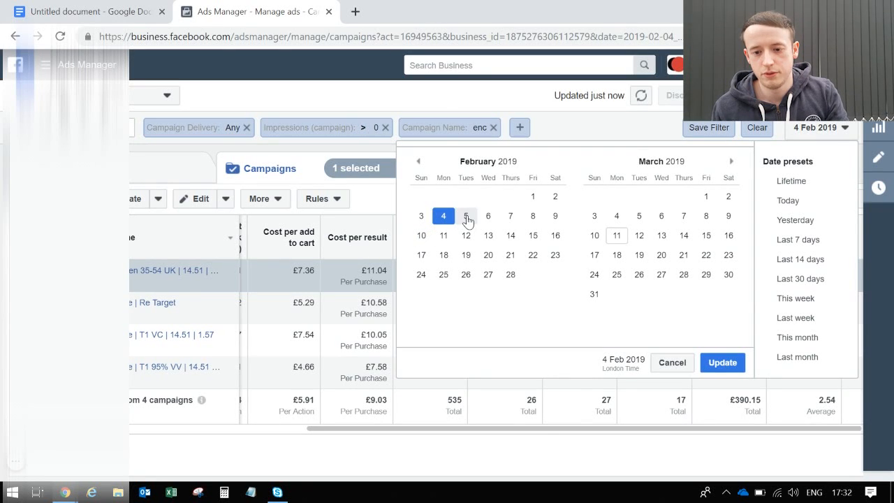
click(466, 216)
click(721, 362)
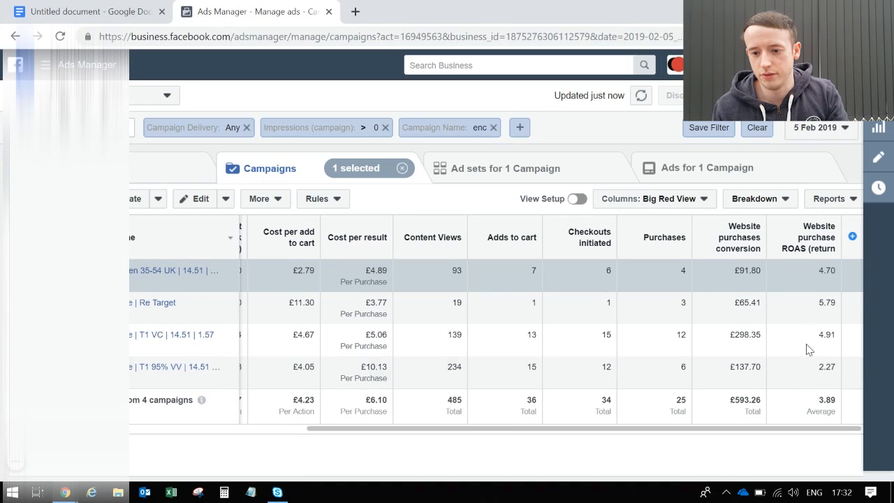
Set the campaign report's date range to 6 February 2019.
click(827, 127)
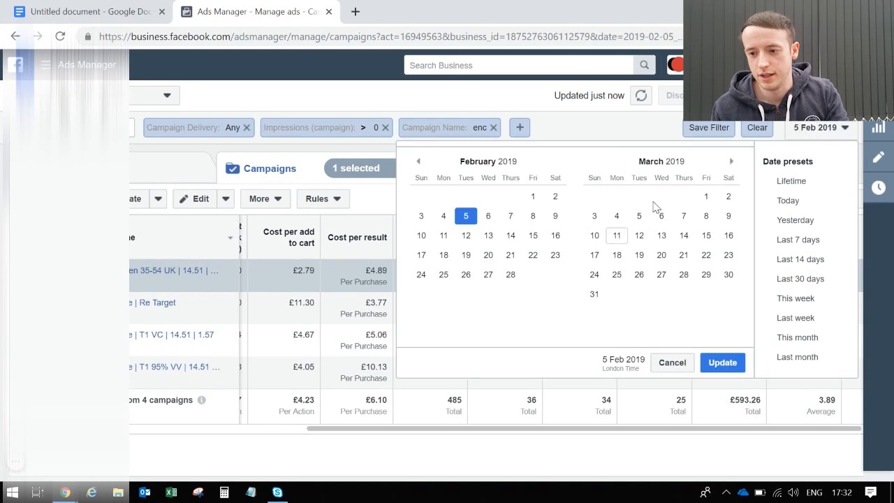
click(488, 215)
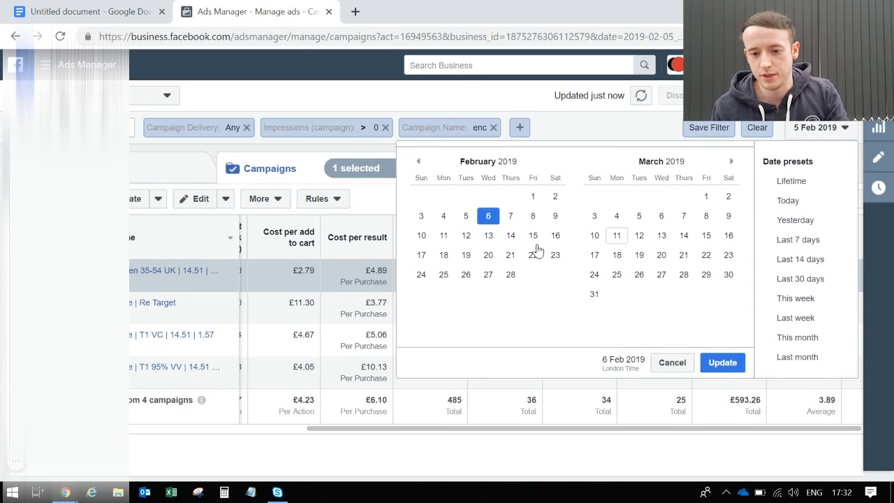
click(719, 362)
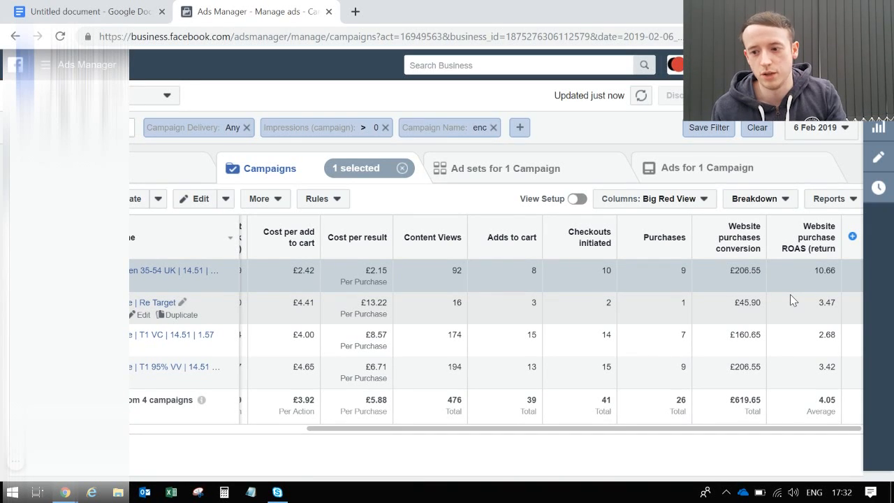
Set the campaign report's date range to 10 February 2019.
click(820, 127)
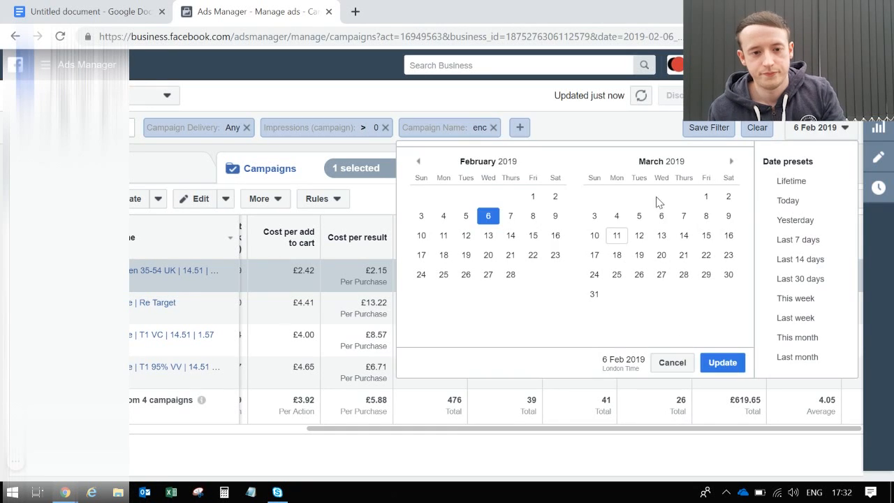
click(421, 240)
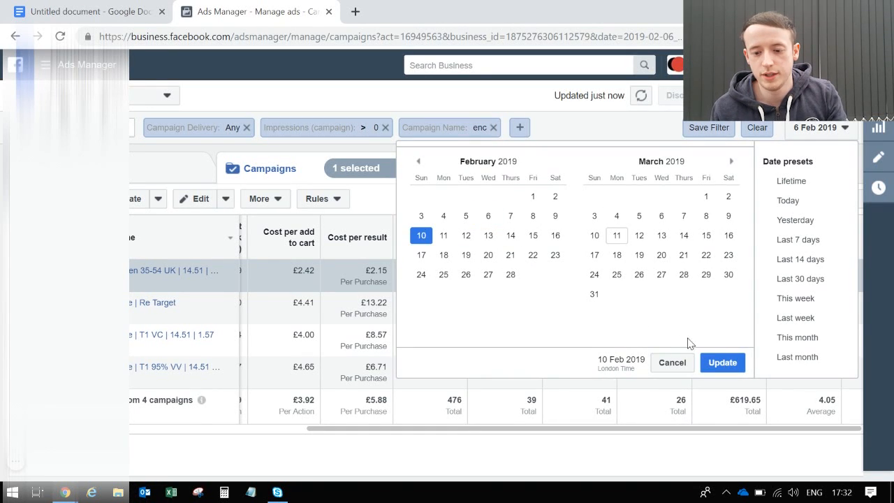
click(721, 363)
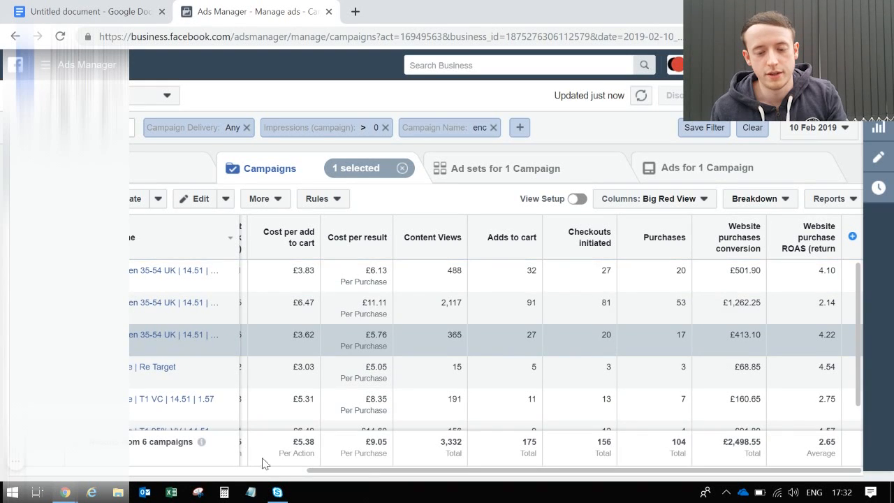
Compare the budgets, amounts spent and purchase ROAS of the three Open 35-54 UK campaigns.
click(264, 478)
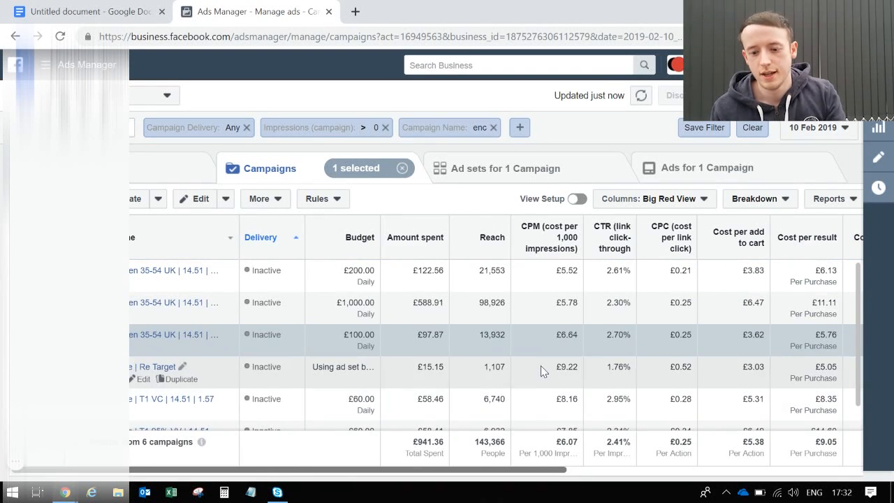
click(441, 280)
click(743, 471)
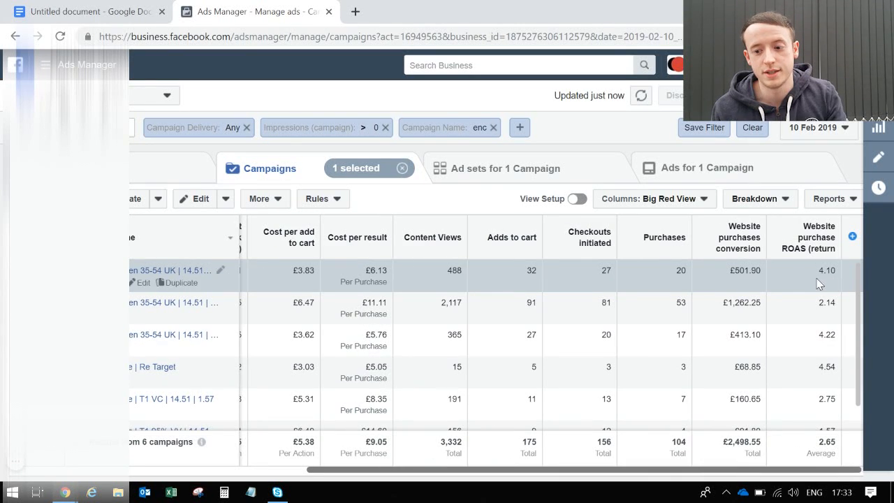
click(290, 471)
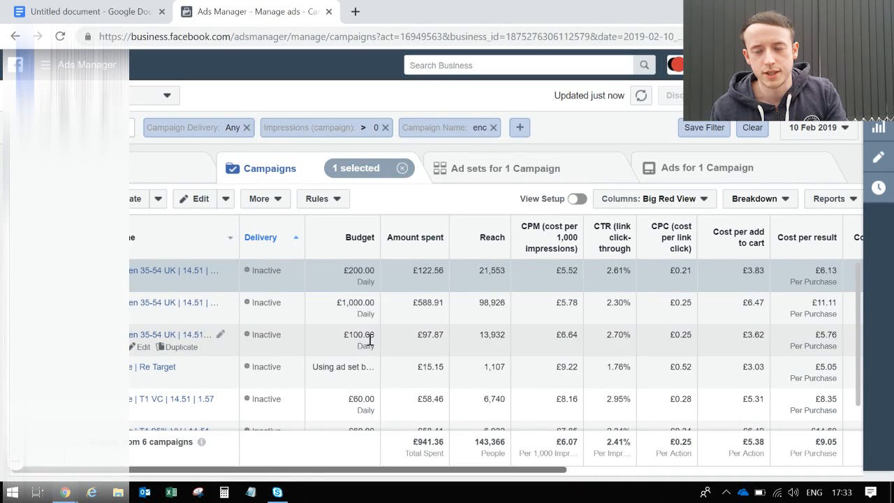
Look through the spend of the ad sets in the £200-a-day Open 35-54 UK campaign and return to the campaigns.
click(189, 271)
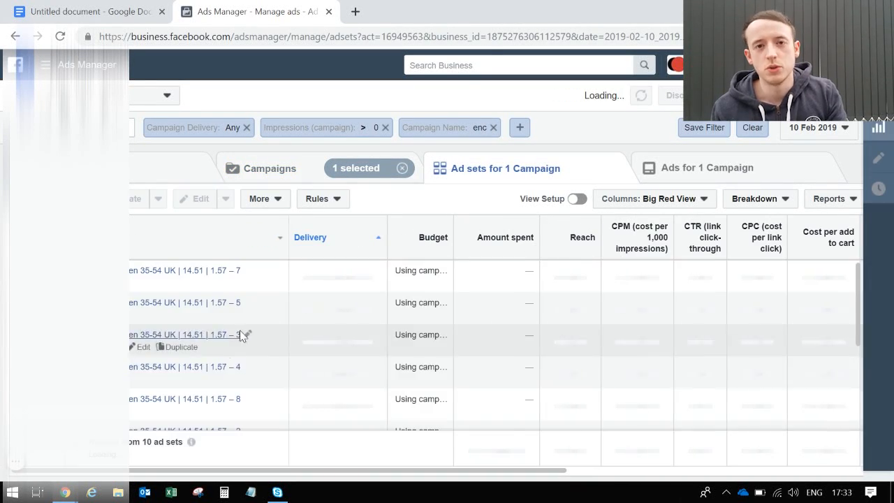
scroll(270, 359, down, 5)
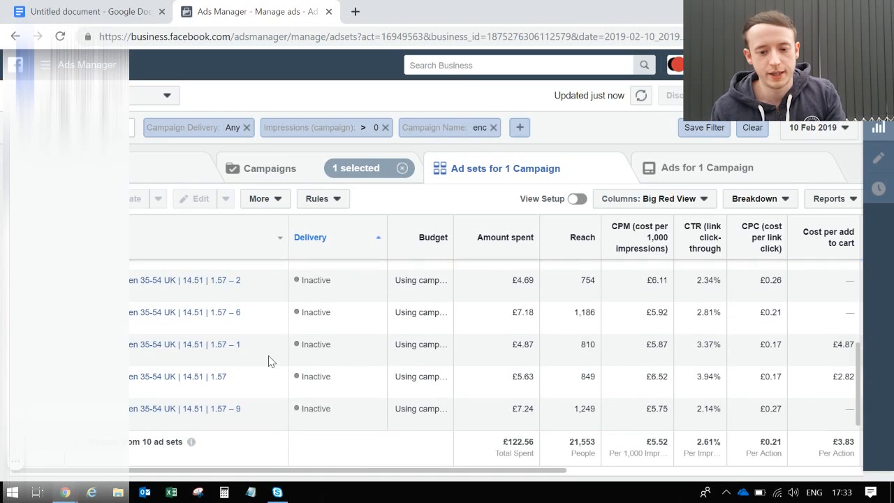
click(283, 168)
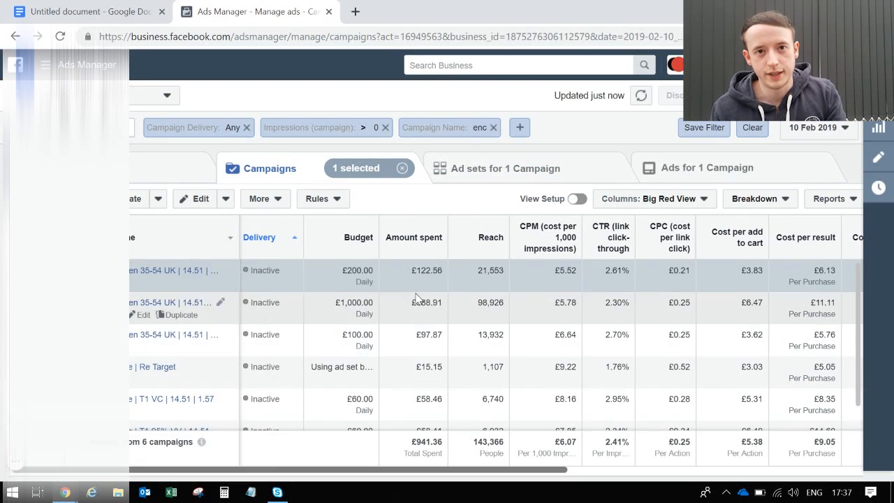
Open the £1,000-a-day Open 35-54 UK campaign for editing and examine its budget optimisation and available bid strategies.
click(386, 319)
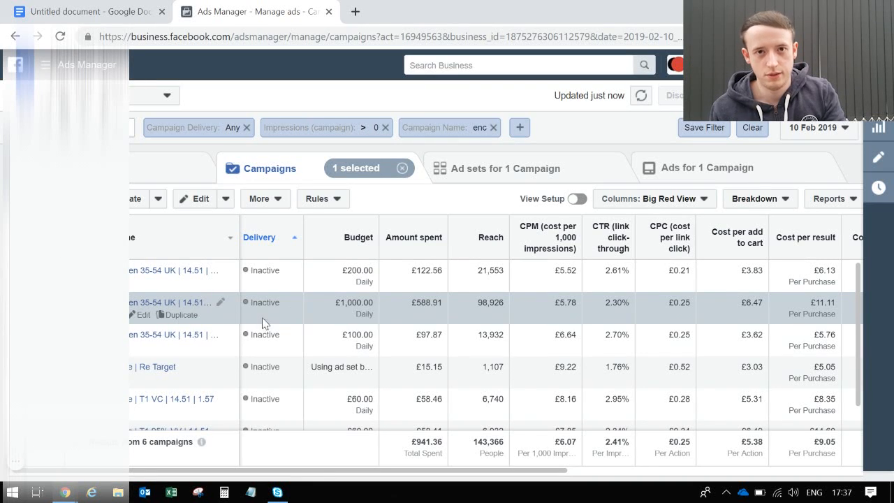
click(138, 315)
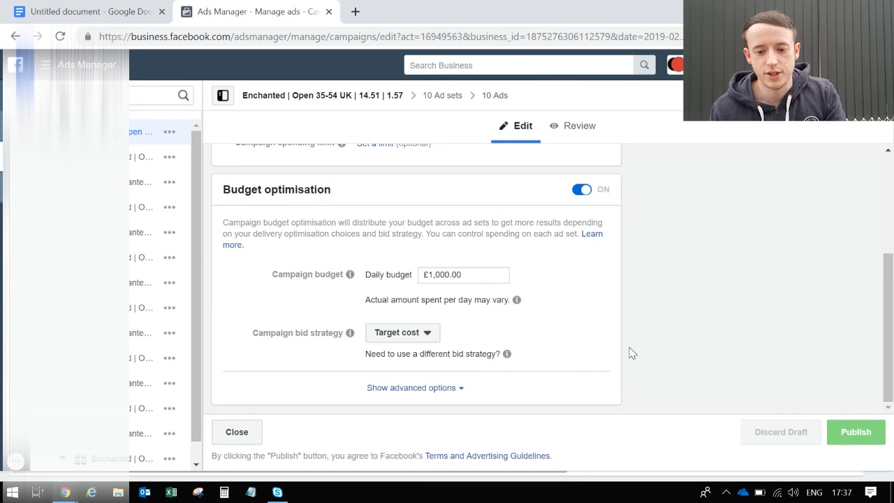
click(432, 340)
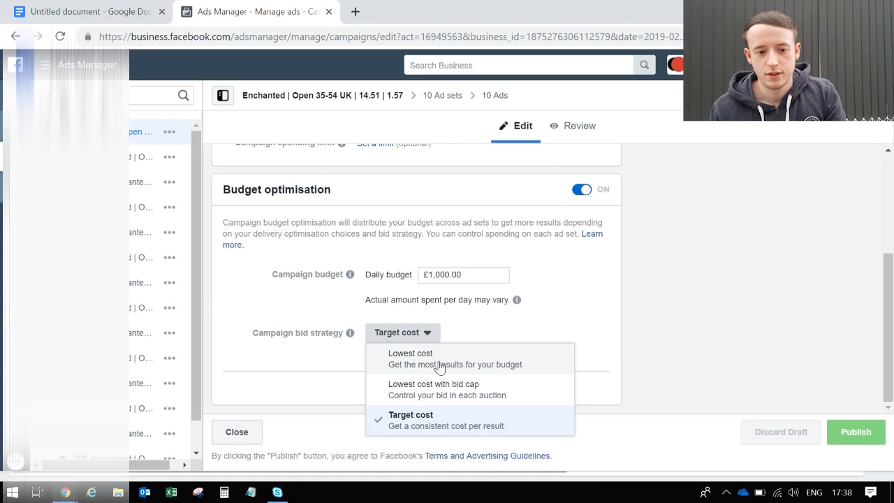
click(554, 340)
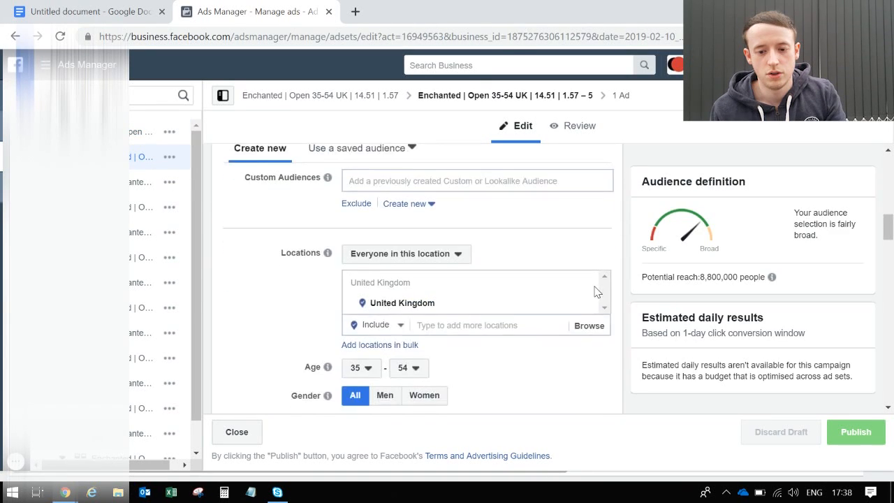
Examine the audience, conversion window and target cost of ad set 5 in the £1,000-a-day Open 35-54 UK campaign and return to the campaigns.
scroll(592, 294, down, 5)
scroll(595, 292, down, 10)
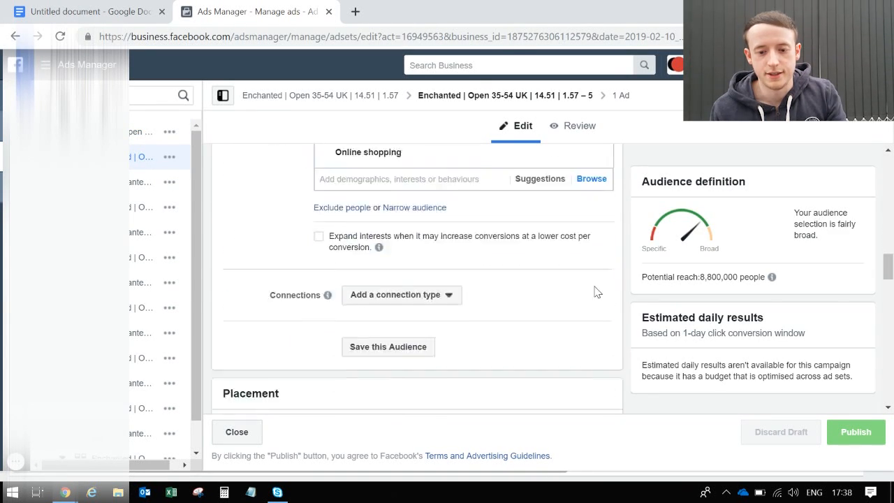
scroll(595, 292, down, 10)
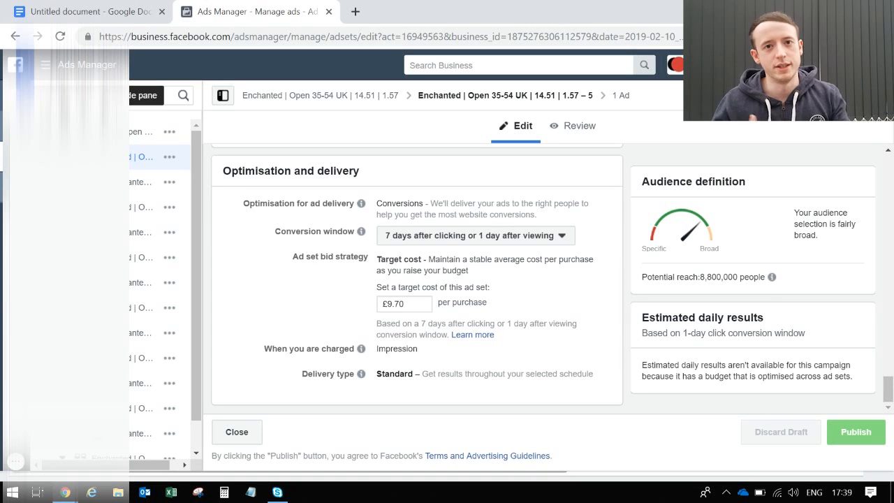
click(16, 96)
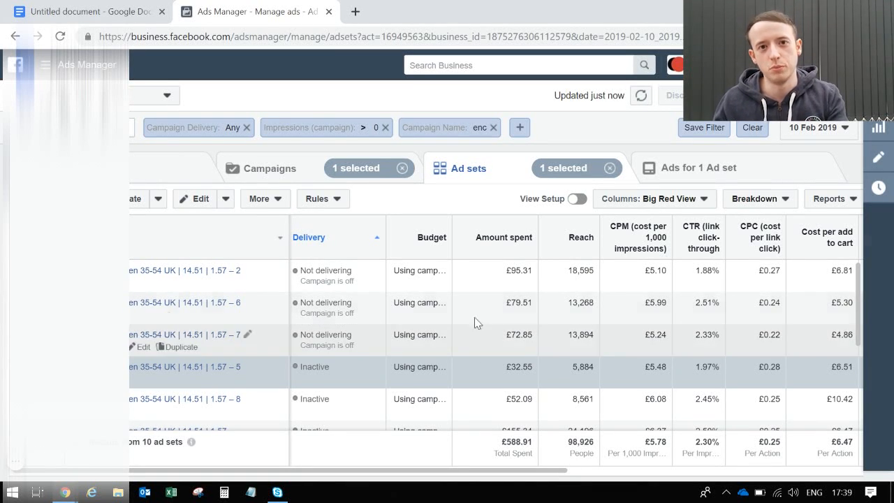
click(311, 180)
click(465, 171)
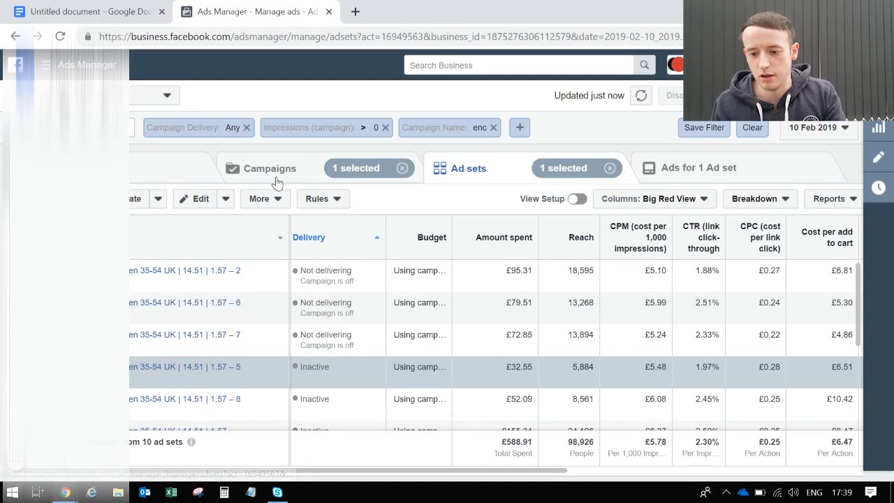
click(276, 182)
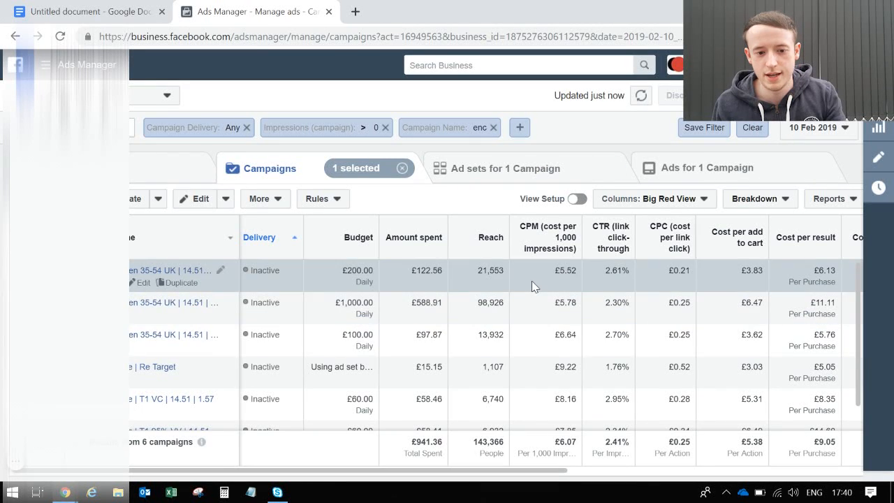
Compare the costs per result, purchases, conversion values and purchase ROAS of the Open 35-54 UK campaigns for 10 February 2019.
click(542, 308)
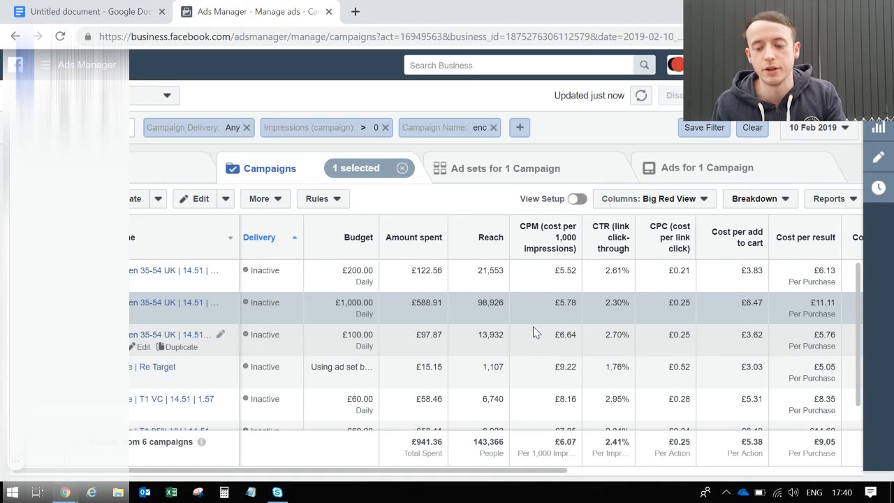
scroll(653, 319, right, 5)
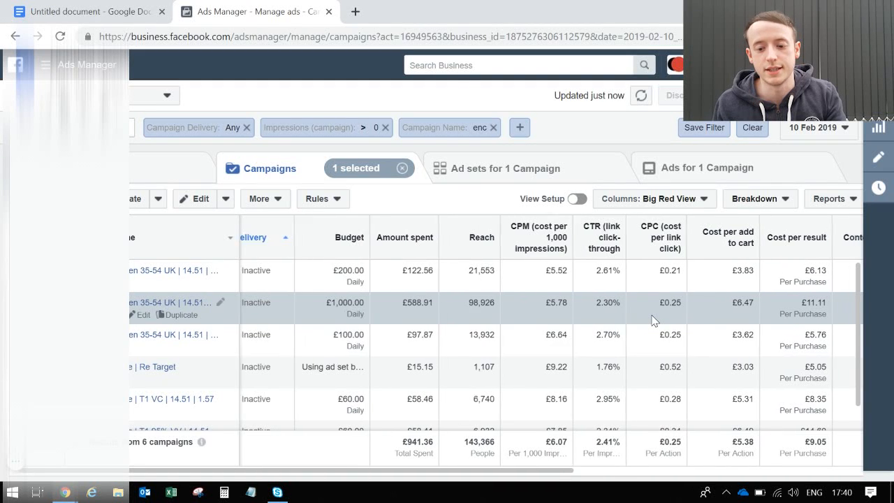
scroll(653, 319, right, 5)
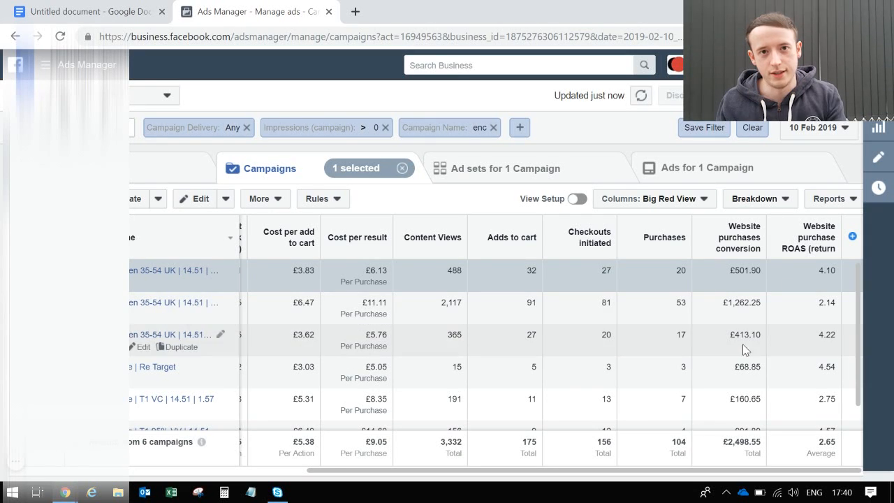
Set the campaign report's date range to 11 February 2019 and review the campaigns' amounts spent and purchase ROAS.
click(812, 129)
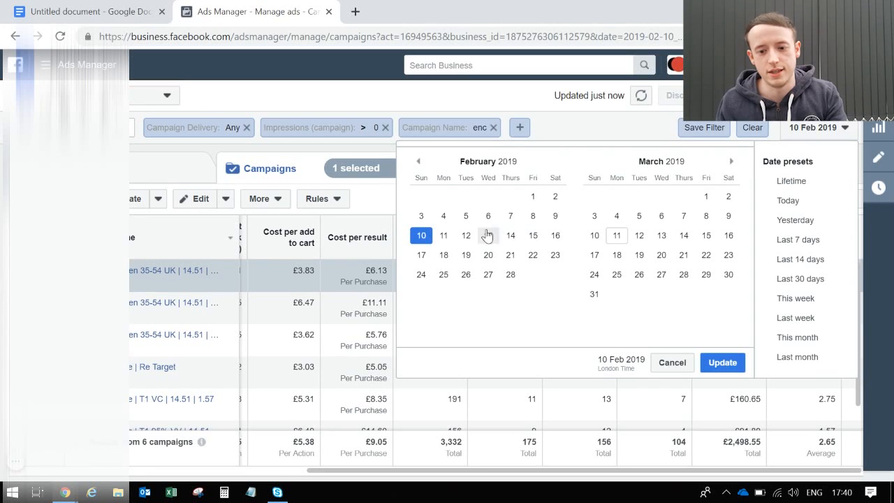
click(444, 237)
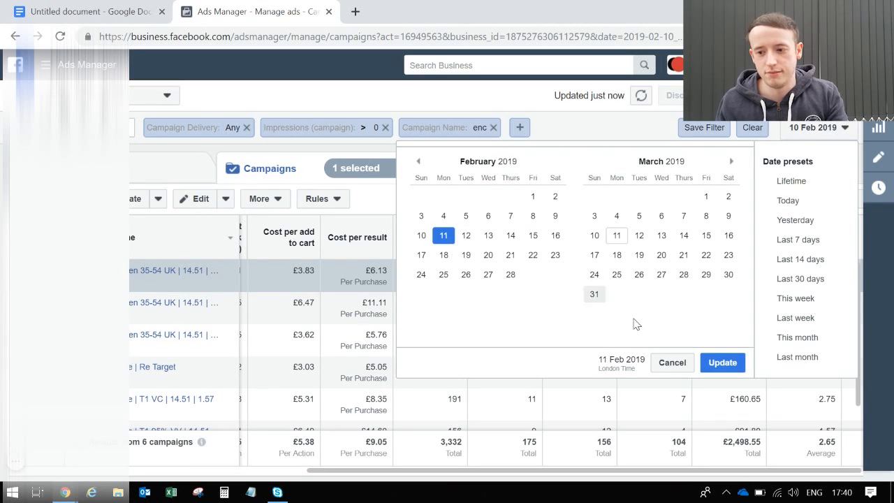
click(722, 362)
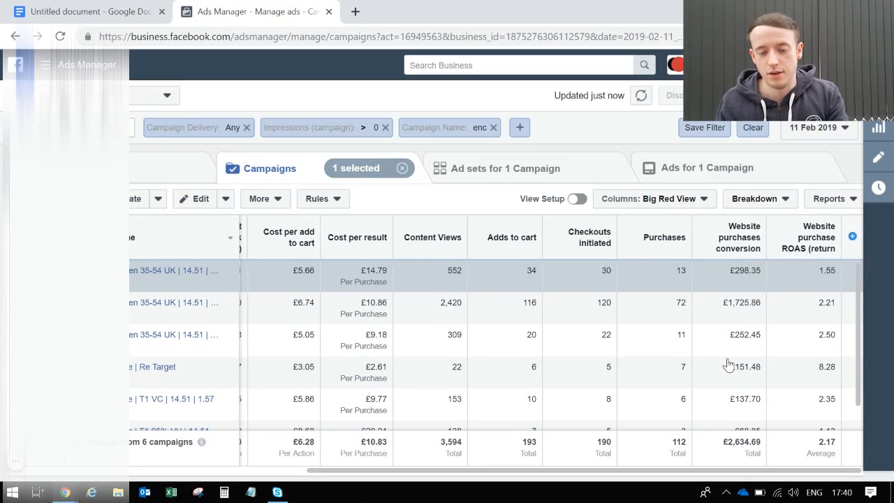
click(281, 470)
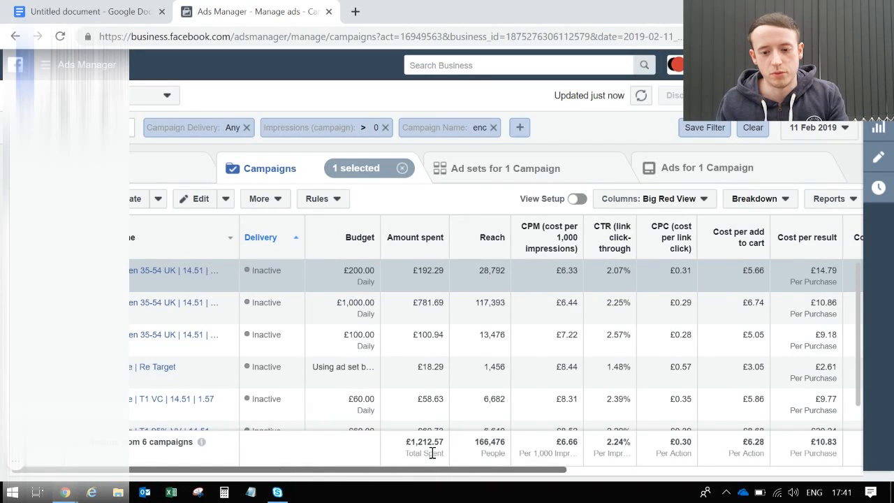
click(591, 472)
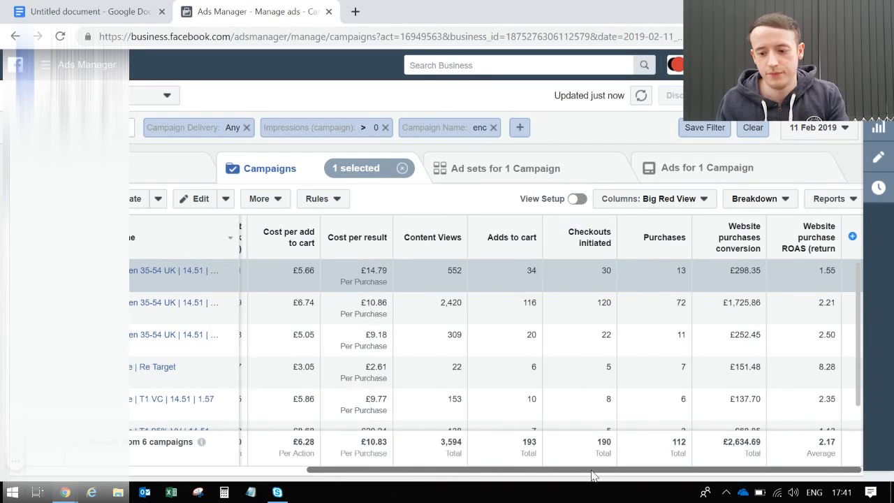